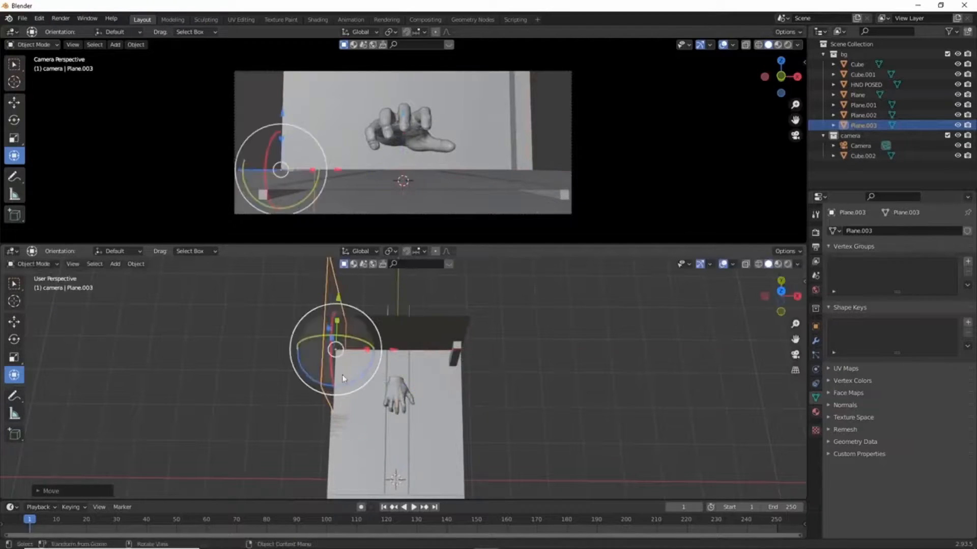
Rotate the sun light from the top view to angle its rays across the scene, and open its light settings
{"action": "left_click", "coordinate": [489, 371]}
{"action": "key", "text": "KP_7"}
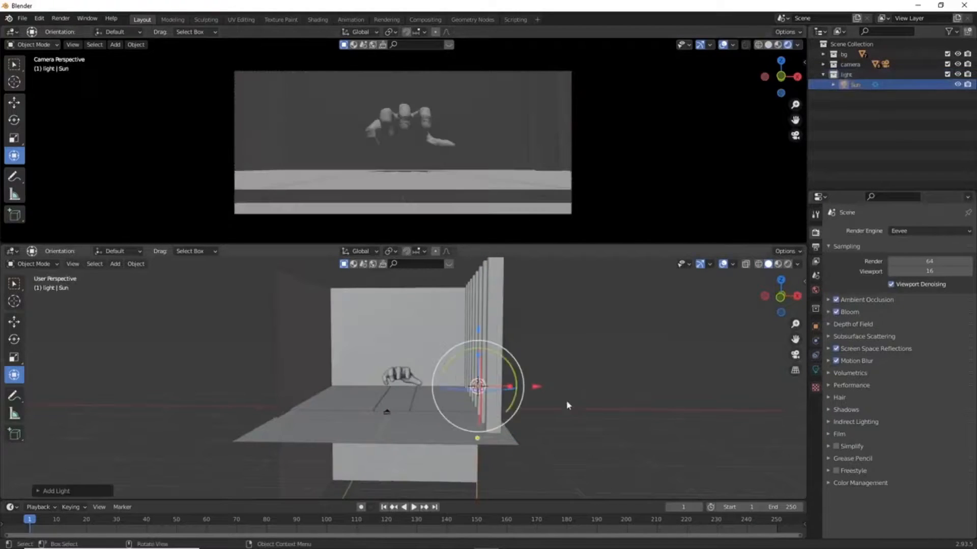
{"action": "key", "text": "r"}
{"action": "key", "text": "KP_7"}
{"action": "left_click", "coordinate": [630, 316]}
{"action": "middle_click_drag", "start_coordinate": [575, 386], "coordinate": [569, 320]}
{"action": "left_click", "coordinate": [816, 370]}
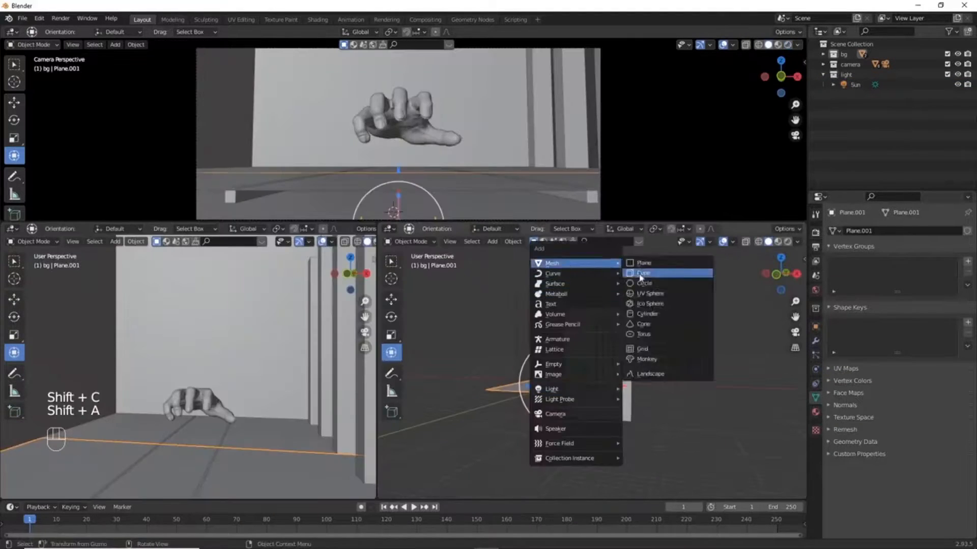
Add a cube near the floor's front edge, scale and reposition it, and hide the obstructing plane Plane.003
{"action": "left_click", "coordinate": [656, 257]}
{"action": "key", "text": "KP_Decimal"}
{"action": "key", "text": "s"}
{"action": "key", "text": "KP_7"}
{"action": "key", "text": "g"}
{"action": "key", "text": "h"}
{"action": "scroll", "coordinate": [605, 440], "scroll_direction": "down", "scroll_amount": 3}
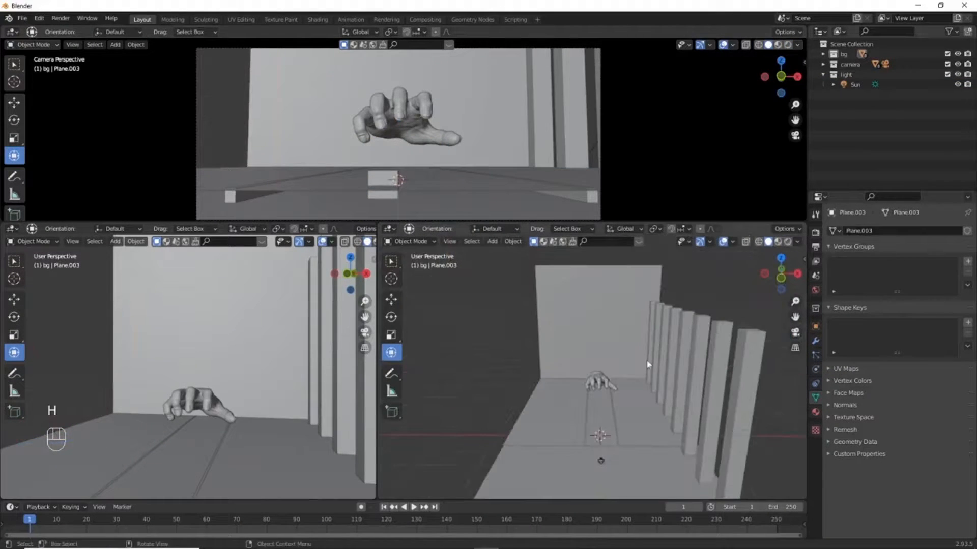
Move the small block near the floor's front edge into place from the top view
{"action": "middle_click_drag", "start_coordinate": [624, 374], "coordinate": [592, 397]}
{"action": "scroll", "coordinate": [593, 396], "scroll_direction": "up", "scroll_amount": 3}
{"action": "left_click", "coordinate": [588, 401]}
{"action": "key", "text": "KP_7"}
{"action": "key", "text": "g"}
{"action": "left_click", "coordinate": [676, 437]}
{"action": "key", "text": "KP_Decimal"}
{"action": "middle_click_drag", "start_coordinate": [677, 438], "coordinate": [663, 373]}
Place the 3D cursor on the floor, add a second cube there, scale it down and adjust its height
{"action": "right_click", "coordinate": [622, 372], "text": "shift"}
{"action": "key", "text": "shift+a"}
{"action": "left_click", "coordinate": [680, 351]}
{"action": "key", "text": "s"}
{"action": "mouse_move", "coordinate": [667, 371]}
{"action": "left_mouse_down"}
{"action": "mouse_move", "coordinate": [671, 308]}
{"action": "mouse_move", "coordinate": [667, 359]}
{"action": "left_mouse_up"}
Turn on shadows in the solid viewport shading options
{"action": "key", "text": "n"}
{"action": "left_click", "coordinate": [800, 352]}
{"action": "left_click", "coordinate": [800, 369]}
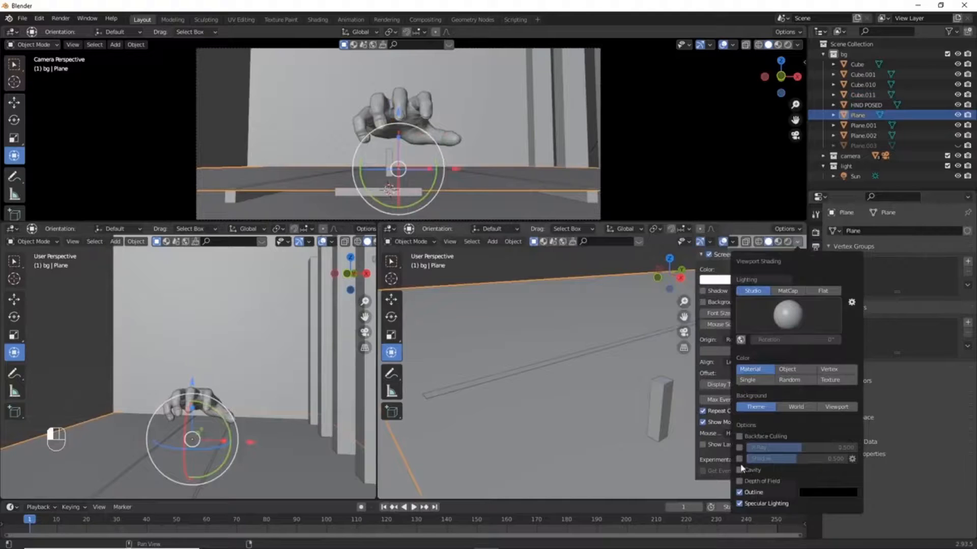
{"action": "left_click", "coordinate": [739, 459]}
{"action": "key", "text": "n"}
Lower the small upright block vertically toward the floor in front of the hand
{"action": "middle_click_drag", "start_coordinate": [621, 389], "coordinate": [671, 359]}
{"action": "scroll", "coordinate": [636, 382], "scroll_direction": "up", "scroll_amount": 3}
{"action": "left_click", "coordinate": [599, 411]}
{"action": "left_click_drag", "start_coordinate": [599, 353], "coordinate": [599, 373]}
{"action": "scroll", "coordinate": [588, 441], "scroll_direction": "down", "scroll_amount": 3}
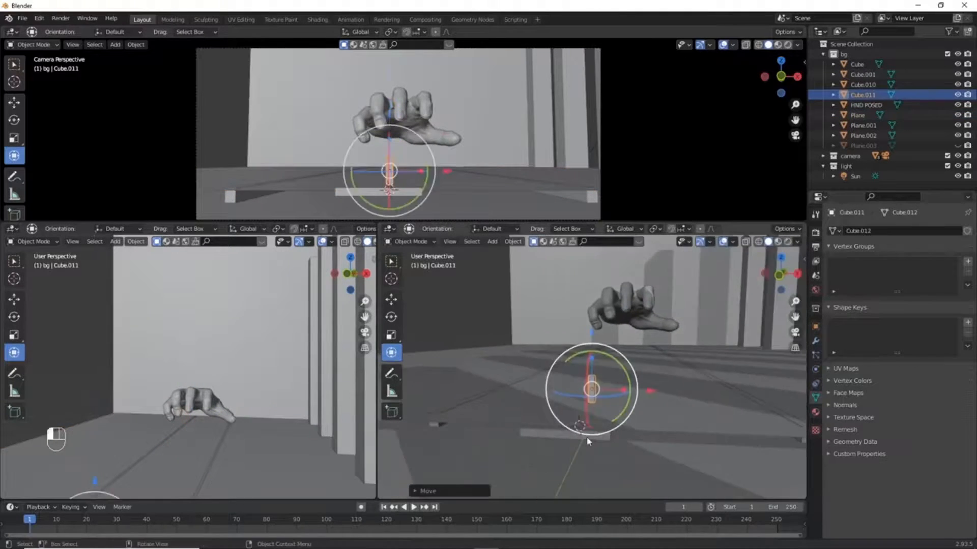
Extrude the floor plane's front edge to form the platform's front face
{"action": "left_click", "coordinate": [588, 438]}
{"action": "key", "text": "KP_7"}
{"action": "key", "text": "KP_3"}
{"action": "middle_click_drag", "start_coordinate": [645, 428], "coordinate": [591, 408]}
{"action": "left_click", "coordinate": [606, 405]}
{"action": "key", "text": "Tab"}
{"action": "scroll", "coordinate": [616, 401], "scroll_direction": "down", "scroll_amount": 10}
{"action": "key", "text": "Tab"}
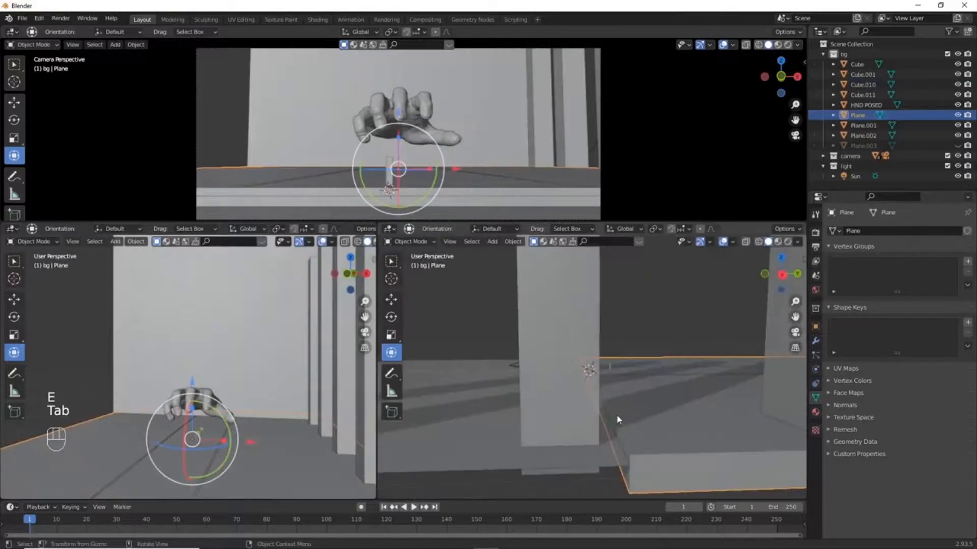
Position the long step block near the platform's front edge in wireframe side view, and raise the selected block
{"action": "key", "text": "KP_3"}
{"action": "key", "text": "z"}
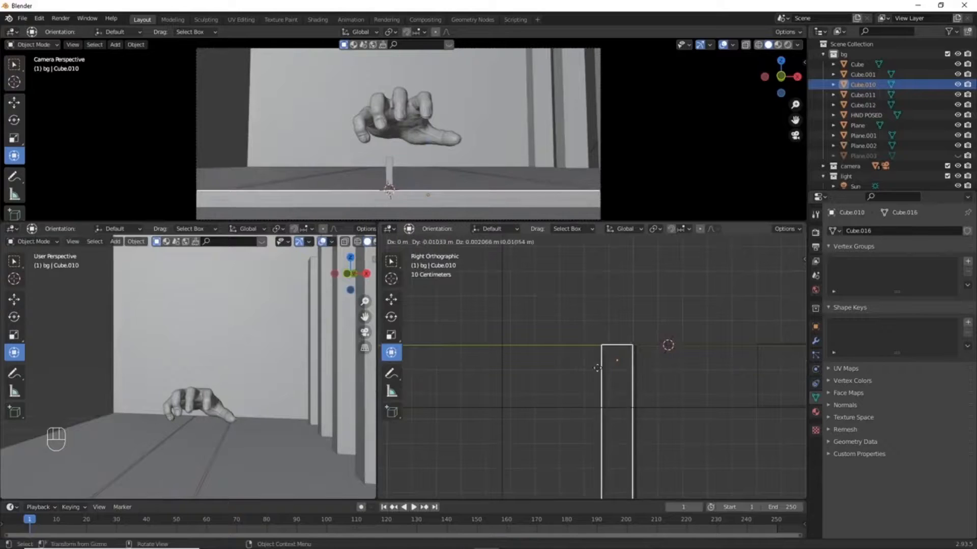
{"action": "key", "text": "z"}
{"action": "middle_click_drag", "start_coordinate": [671, 408], "coordinate": [572, 407]}
{"action": "left_click", "coordinate": [575, 432]}
{"action": "left_click_drag", "start_coordinate": [578, 379], "coordinate": [578, 329]}
{"action": "mouse_move", "coordinate": [697, 382]}
{"action": "middle_mouse_down"}
{"action": "mouse_move", "coordinate": [608, 390]}
{"action": "mouse_move", "coordinate": [643, 392]}
{"action": "middle_mouse_up"}
Add a new cube beside the steps and position it from the top view
{"action": "key", "text": "shift+a"}
{"action": "left_click", "coordinate": [697, 353]}
{"action": "key", "text": "KP_7"}
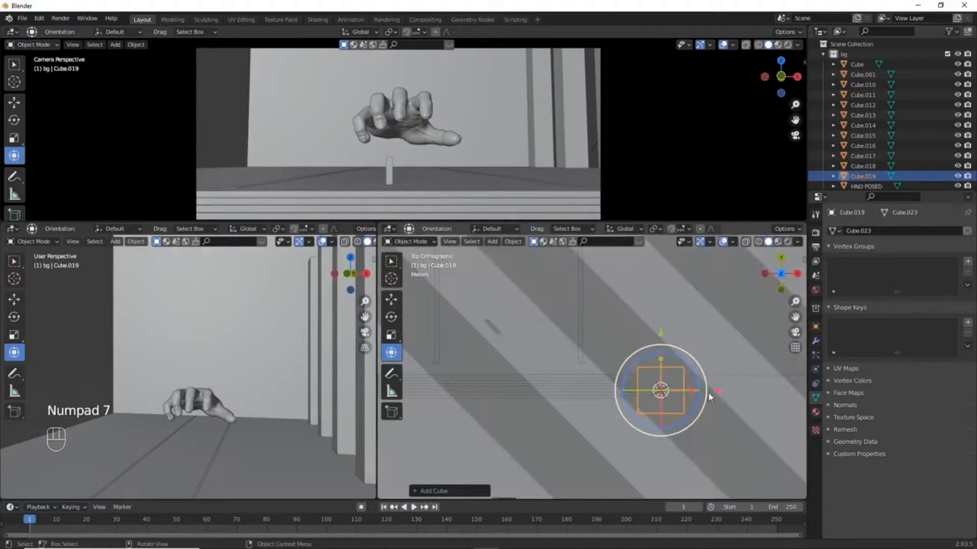
{"action": "left_click_drag", "start_coordinate": [725, 391], "coordinate": [722, 390]}
{"action": "key", "text": "g"}
{"action": "left_click", "coordinate": [691, 432]}
Resize the new cube in edit mode by moving individual faces sideways and vertically
{"action": "key", "text": "Tab"}
{"action": "key", "text": "3"}
{"action": "middle_click_drag", "start_coordinate": [690, 448], "coordinate": [570, 423]}
{"action": "left_click", "coordinate": [511, 432]}
{"action": "left_click_drag", "start_coordinate": [571, 447], "coordinate": [613, 431]}
{"action": "key", "text": "Tab"}
{"action": "key", "text": "Tab"}
{"action": "middle_click_drag", "start_coordinate": [608, 421], "coordinate": [623, 326]}
{"action": "left_click", "coordinate": [619, 346]}
{"action": "left_click_drag", "start_coordinate": [619, 366], "coordinate": [620, 351]}
Add horizontal loop cuts around the block to divide it into bands
{"action": "middle_click_drag", "start_coordinate": [623, 310], "coordinate": [597, 345]}
{"action": "key", "text": "ctrl+r"}
{"action": "left_click", "coordinate": [597, 331]}
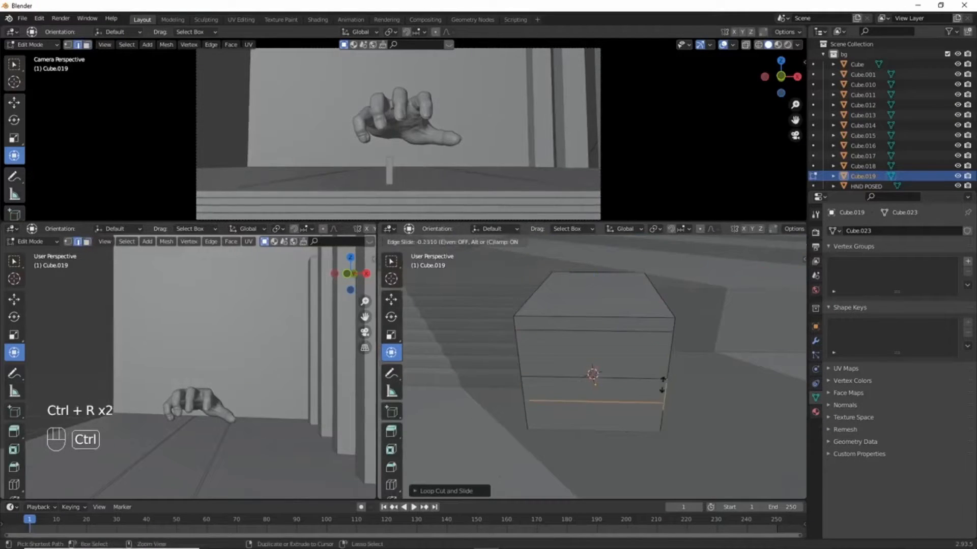
Scale the block's lower band outward in front view to match the width of the top rim
{"action": "key", "text": "ctrl+space"}
{"action": "key", "text": "KP_1"}
{"action": "key", "text": "s"}
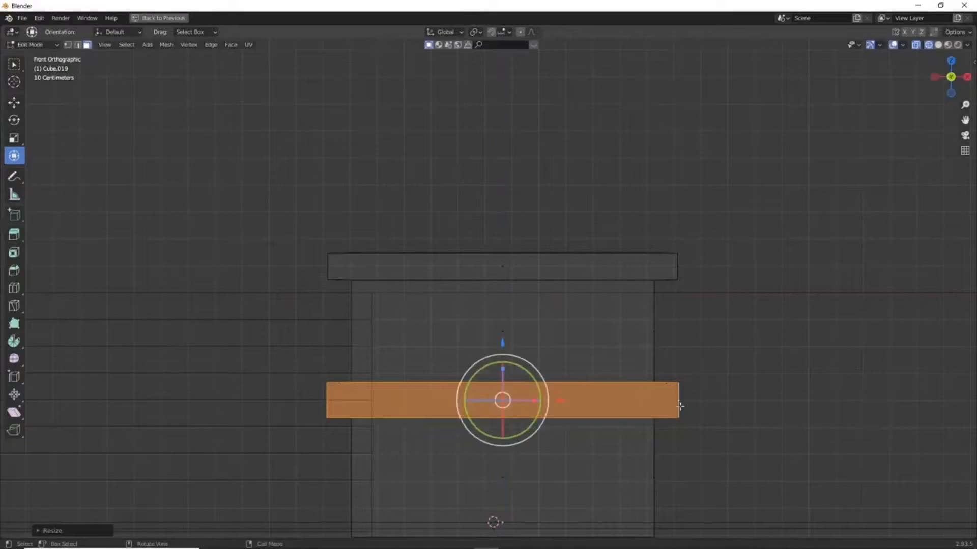
{"action": "left_click", "coordinate": [504, 371]}
{"action": "key", "text": "Tab"}
Return to solid shading and duplicate the banded block along the X axis to the other side of the steps
{"action": "middle_click_drag", "start_coordinate": [551, 382], "coordinate": [600, 364]}
{"action": "key", "text": "z"}
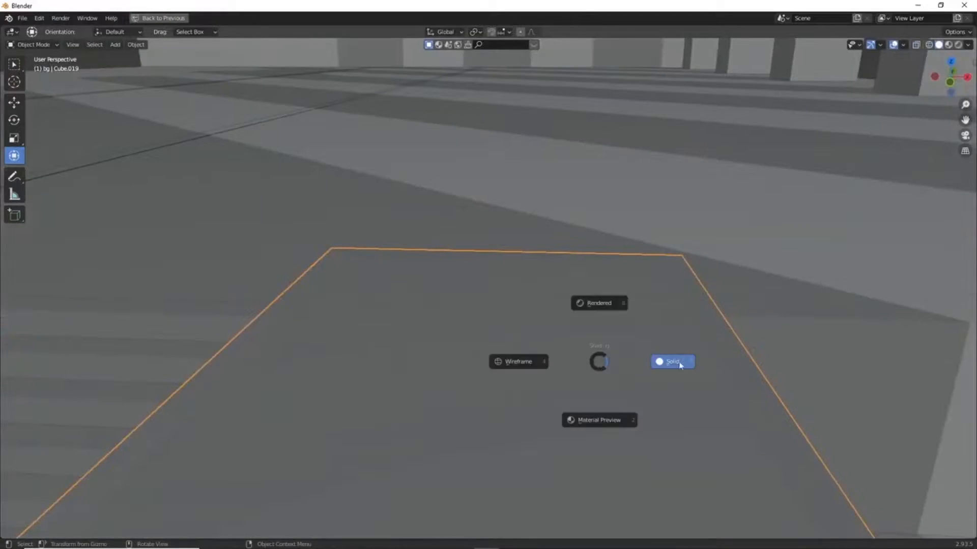
{"action": "left_click", "coordinate": [615, 365]}
{"action": "key", "text": "KP_7"}
{"action": "key", "text": "shift+d"}
{"action": "key", "text": "x"}
{"action": "left_click", "coordinate": [89, 319]}
{"action": "middle_click_drag", "start_coordinate": [89, 319], "coordinate": [441, 386]}
Move the selected object from the top view and extrude its selected geometry in edit mode
{"action": "left_click", "coordinate": [505, 303]}
{"action": "left_click", "coordinate": [496, 316]}
{"action": "key", "text": "KP_7"}
{"action": "key", "text": "g"}
{"action": "scroll", "coordinate": [456, 416], "scroll_direction": "up", "scroll_amount": 4}
{"action": "key", "text": "Tab"}
{"action": "left_click", "coordinate": [456, 416]}
{"action": "key", "text": "e"}
{"action": "left_click", "coordinate": [449, 424]}
{"action": "key", "text": "Tab"}
Duplicate the step board in wireframe side view and place the copy in front of and below the previous one
{"action": "left_click", "coordinate": [524, 309]}
{"action": "key", "text": "KP_3"}
{"action": "key", "text": "shift+z"}
{"action": "key", "text": "shift+d"}
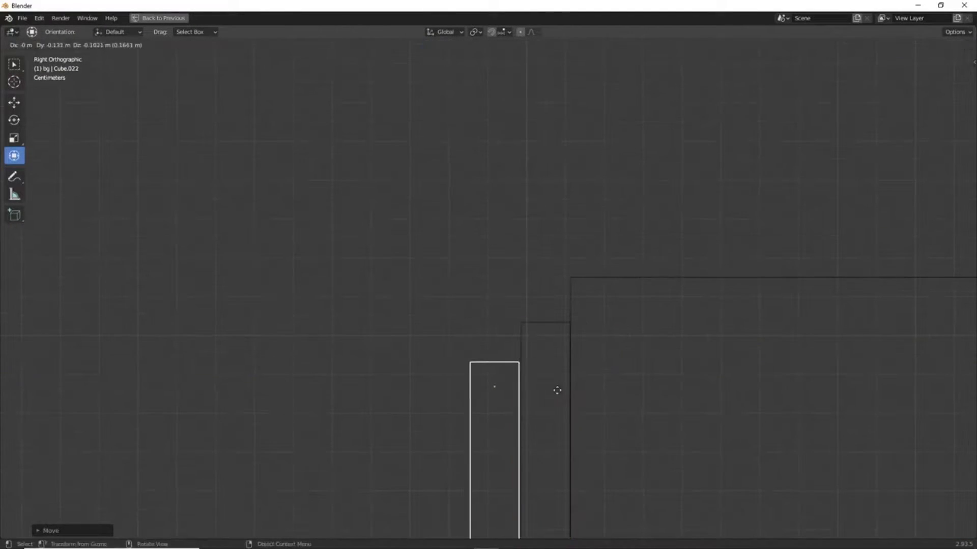
{"action": "key", "text": "ctrl+space"}
{"action": "key", "text": "z"}
Box-select the descending row of stair boards in side view
{"action": "middle_click_drag", "start_coordinate": [558, 391], "coordinate": [576, 358]}
{"action": "key", "text": "KP_3"}
{"action": "key", "text": "b"}
{"action": "left_click_drag", "start_coordinate": [30, 351], "coordinate": [198, 488]}
{"action": "middle_click_drag", "start_coordinate": [540, 351], "coordinate": [599, 366]}
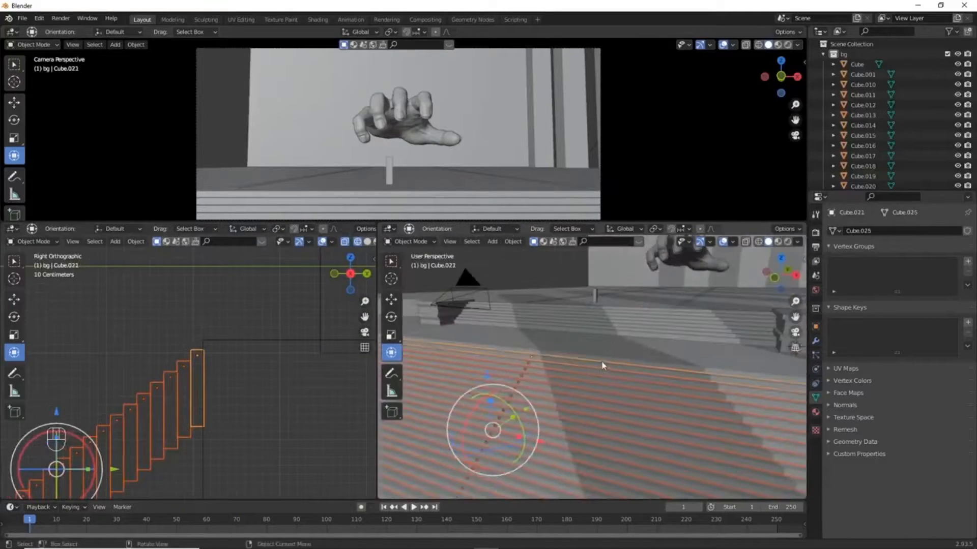
Select the topmost stair board and duplicate it in side view
{"action": "left_click_drag", "start_coordinate": [594, 395], "coordinate": [599, 395]}
{"action": "left_click", "coordinate": [599, 395]}
{"action": "left_click", "coordinate": [673, 421]}
{"action": "left_click", "coordinate": [615, 383]}
{"action": "key", "text": "KP_3"}
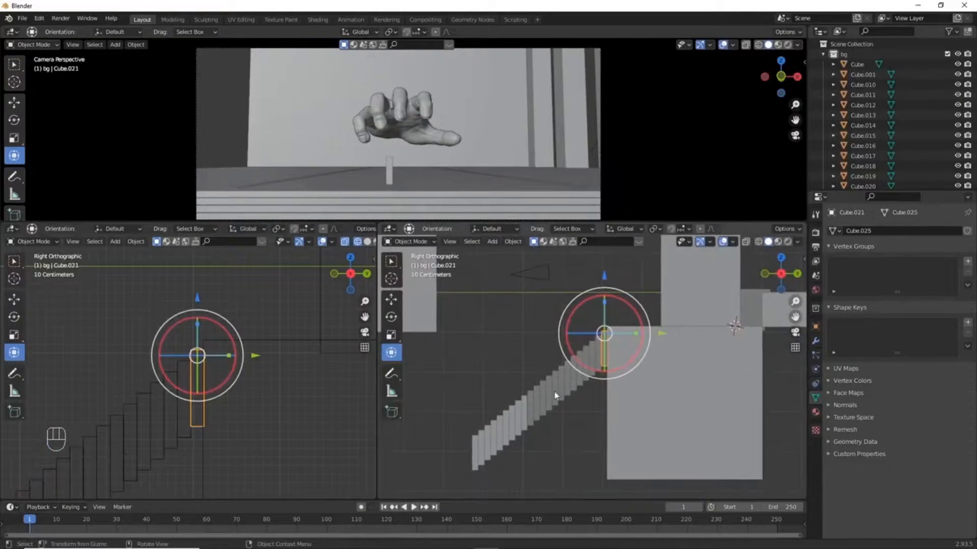
{"action": "key", "text": "shift+d"}
Stretch the duplicated board's faces down along the staircase in edit mode to form a sloping side rail
{"action": "key", "text": "Tab"}
{"action": "key", "text": "3"}
{"action": "middle_click_drag", "start_coordinate": [554, 397], "coordinate": [664, 349]}
{"action": "key", "text": "KP_3"}
{"action": "left_click_drag", "start_coordinate": [663, 349], "coordinate": [538, 364]}
{"action": "left_click_drag", "start_coordinate": [480, 402], "coordinate": [480, 401]}
{"action": "middle_click_drag", "start_coordinate": [480, 402], "coordinate": [564, 362]}
{"action": "key", "text": "Tab"}
Move the sloping rail along the X axis in front view to the staircase's outer edge
{"action": "left_click_drag", "start_coordinate": [553, 362], "coordinate": [549, 362]}
{"action": "key", "text": "KP_1"}
{"action": "key", "text": "ctrl+space"}
{"action": "left_click_drag", "start_coordinate": [457, 279], "coordinate": [688, 284]}
{"action": "left_click_drag", "start_coordinate": [848, 290], "coordinate": [860, 290]}
{"action": "middle_click_drag", "start_coordinate": [860, 291], "coordinate": [712, 285]}
Add loop cuts to the sloping rail and shift its selected geometry slightly sideways
{"action": "key", "text": "Tab"}
{"action": "left_click", "coordinate": [757, 447]}
{"action": "key", "text": "ctrl+r"}
{"action": "left_click", "coordinate": [637, 385]}
{"action": "middle_click_drag", "start_coordinate": [756, 446], "coordinate": [651, 406]}
{"action": "left_click", "coordinate": [637, 386]}
{"action": "scroll", "coordinate": [636, 356], "scroll_direction": "up", "scroll_amount": 2}
{"action": "left_click_drag", "start_coordinate": [628, 304], "coordinate": [635, 304]}
{"action": "middle_click_drag", "start_coordinate": [496, 331], "coordinate": [672, 405]}
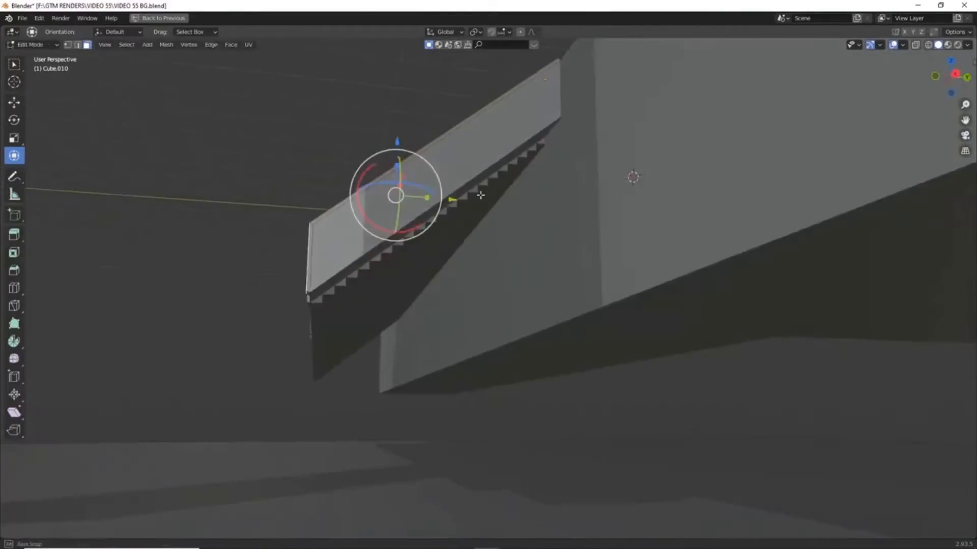
Lower the rail's selected underside faces toward the ground using X-ray side view, and scale them
{"action": "middle_click_drag", "start_coordinate": [480, 195], "coordinate": [473, 337]}
{"action": "key", "text": "alt+z"}
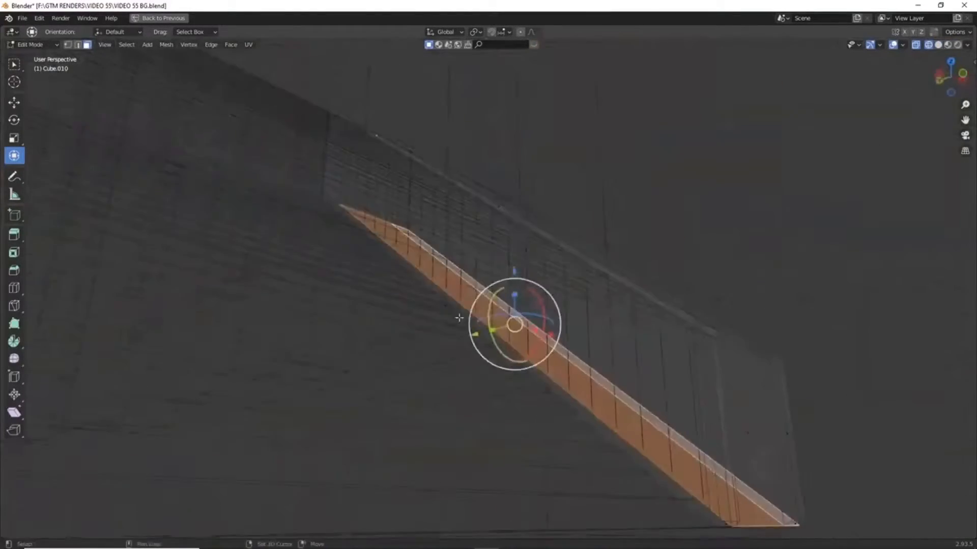
{"action": "key", "text": "KP_3"}
{"action": "left_click_drag", "start_coordinate": [505, 245], "coordinate": [519, 325]}
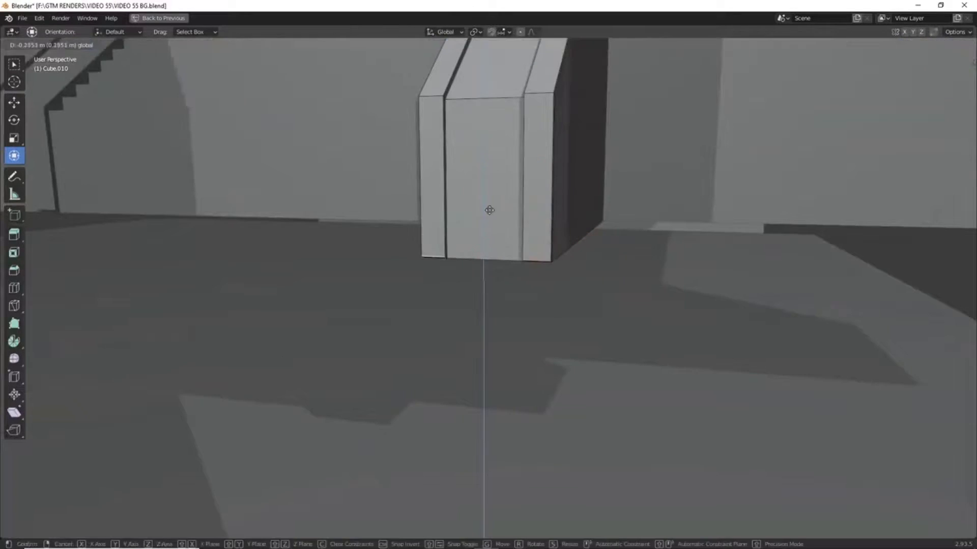
{"action": "key", "text": "s"}
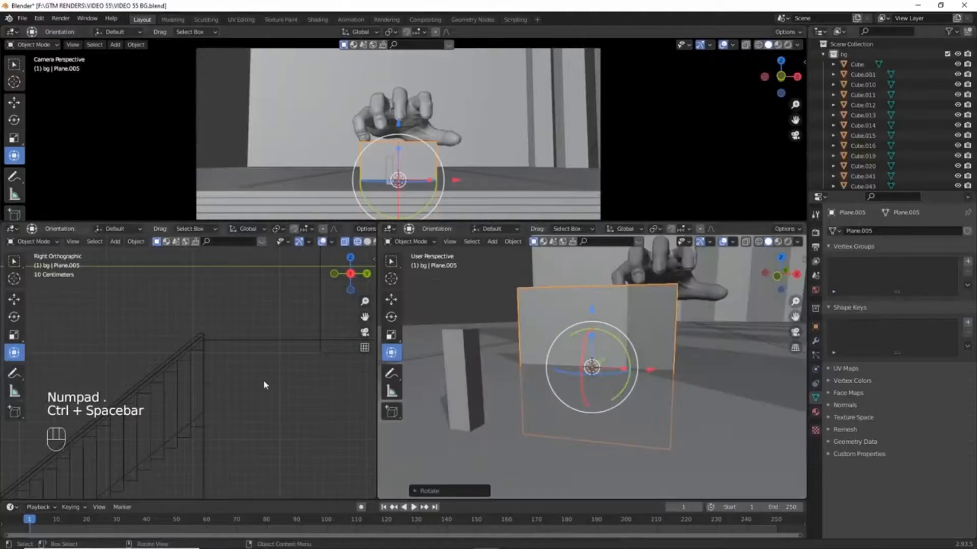
Divide the upright plane into six vertical strips with loop cuts
{"action": "key", "text": "Tab"}
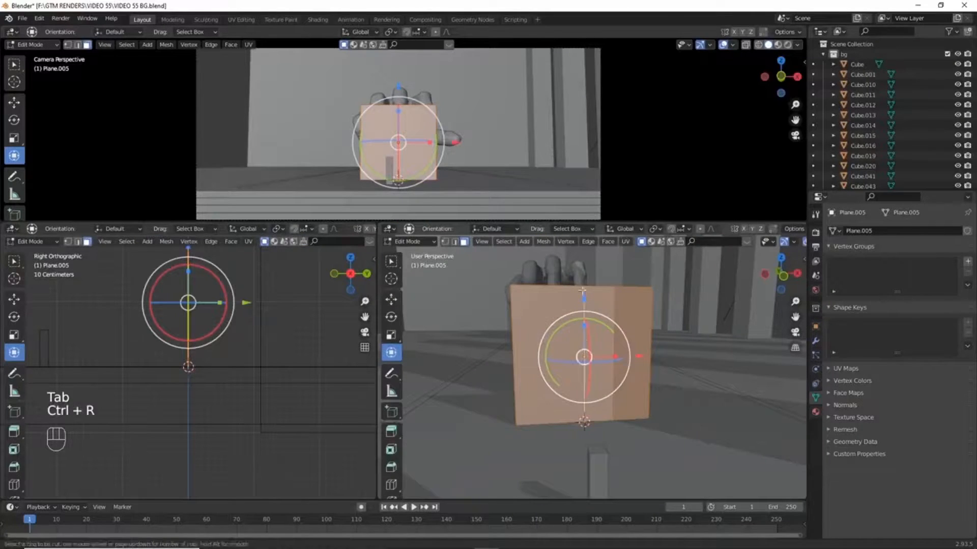
{"action": "left_click", "coordinate": [588, 290]}
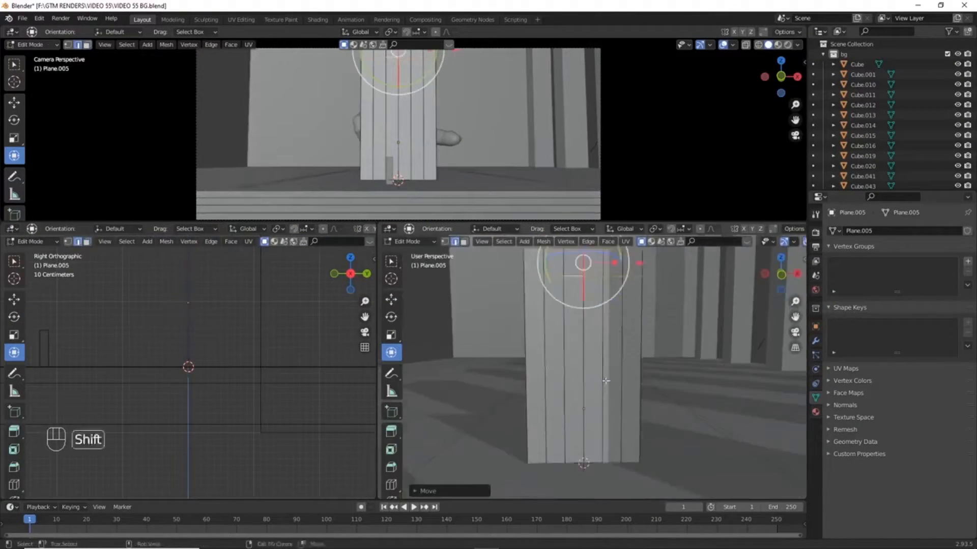
{"action": "middle_click_drag", "start_coordinate": [577, 295], "coordinate": [576, 341], "text": "shift"}
{"action": "key", "text": "Tab"}
{"action": "key", "text": "Tab"}
{"action": "key", "text": "Tab"}
{"action": "key", "text": "Tab"}
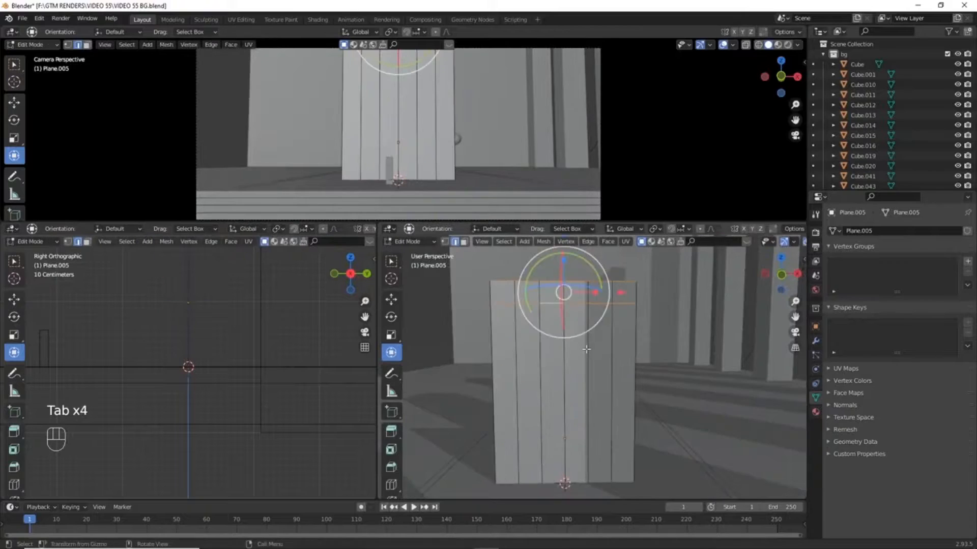
Pull the plane's upper vertices into an arch with proportional editing in front view, and turn proportional editing off
{"action": "key", "text": "KP_1"}
{"action": "scroll", "coordinate": [576, 336], "scroll_direction": "down", "scroll_amount": 2}
{"action": "left_click_drag", "start_coordinate": [571, 263], "coordinate": [571, 239]}
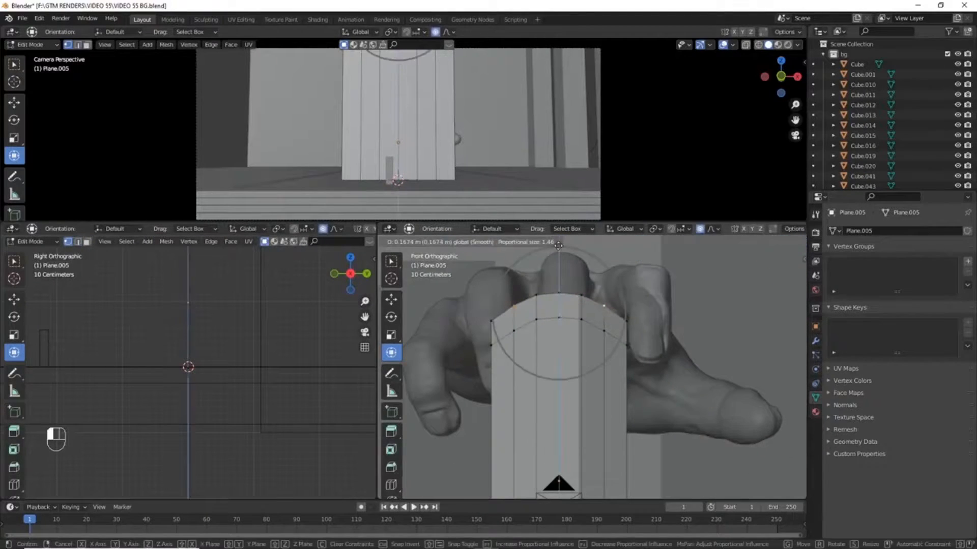
{"action": "key", "text": "o"}
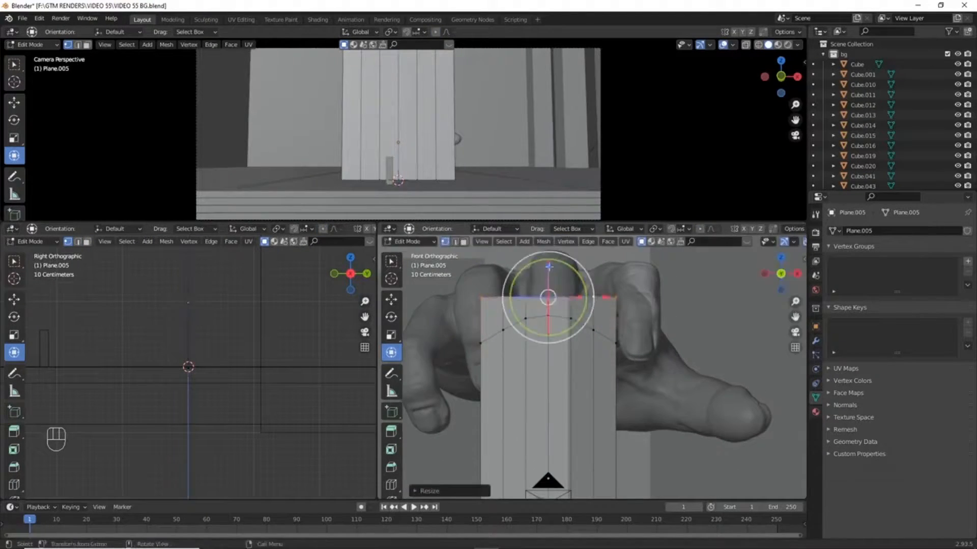
Open a doorway beneath the arch by removing the inner faces, and raise the plane's top edge
{"action": "left_click_drag", "start_coordinate": [548, 266], "coordinate": [532, 236]}
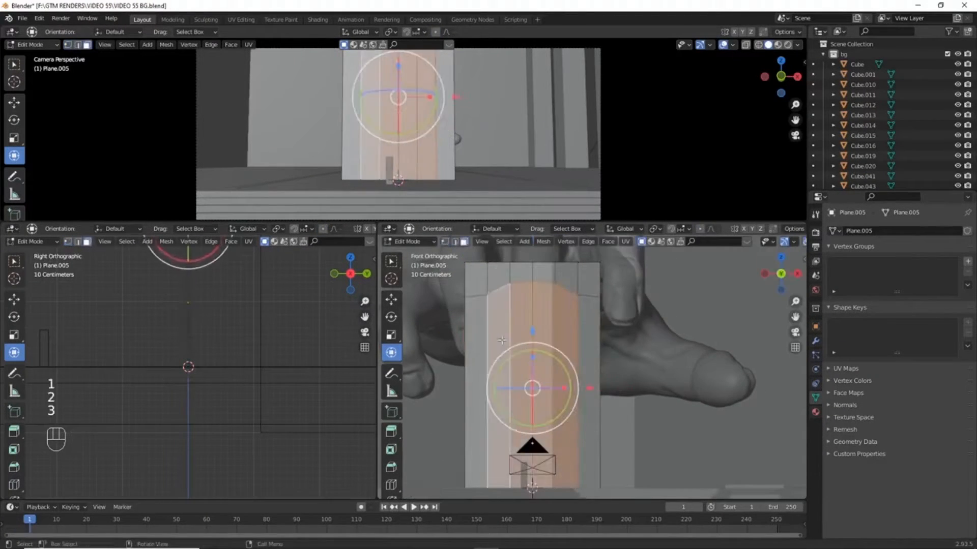
{"action": "key", "text": "2"}
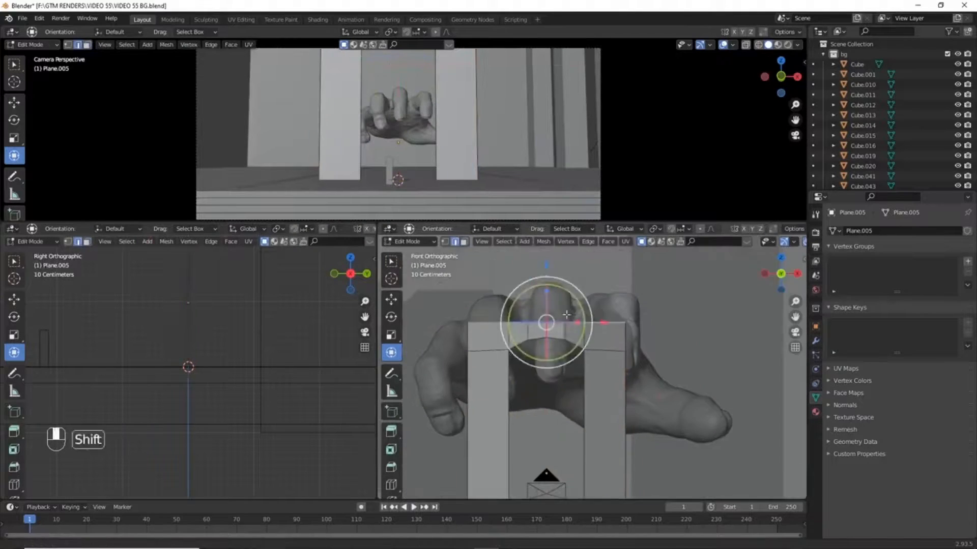
{"action": "left_click_drag", "start_coordinate": [559, 354], "coordinate": [562, 313]}
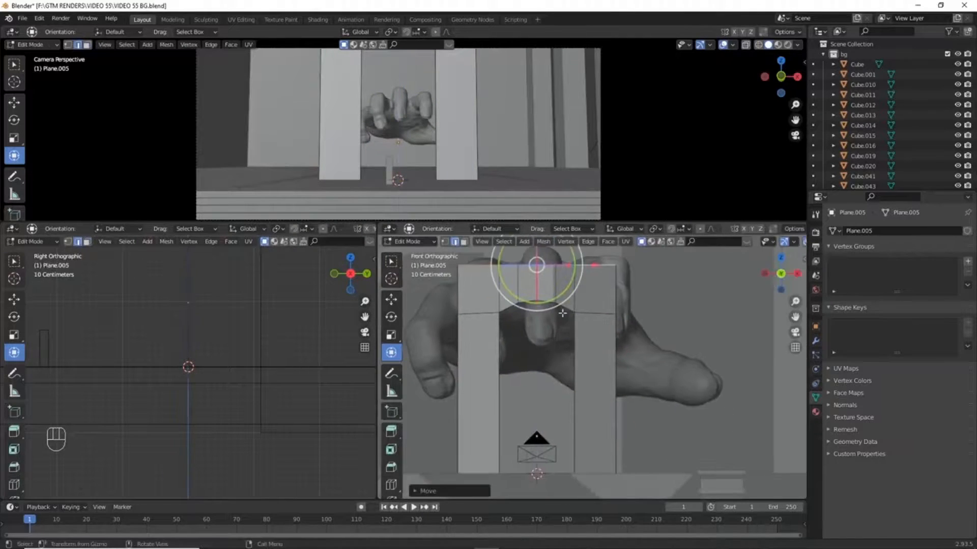
Add four more vertical loop cuts across the wall section above the arch
{"action": "key", "text": "1"}
{"action": "key", "text": "ctrl+r"}
{"action": "key", "text": "ctrl+r"}
{"action": "key", "text": "ctrl+r"}
{"action": "key", "text": "ctrl+r"}
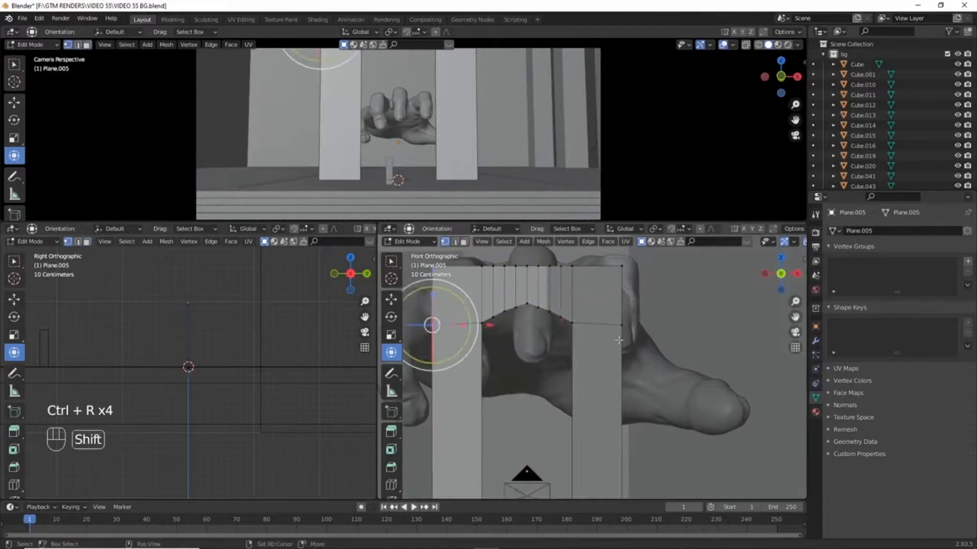
{"action": "key", "text": "ctrl+space"}
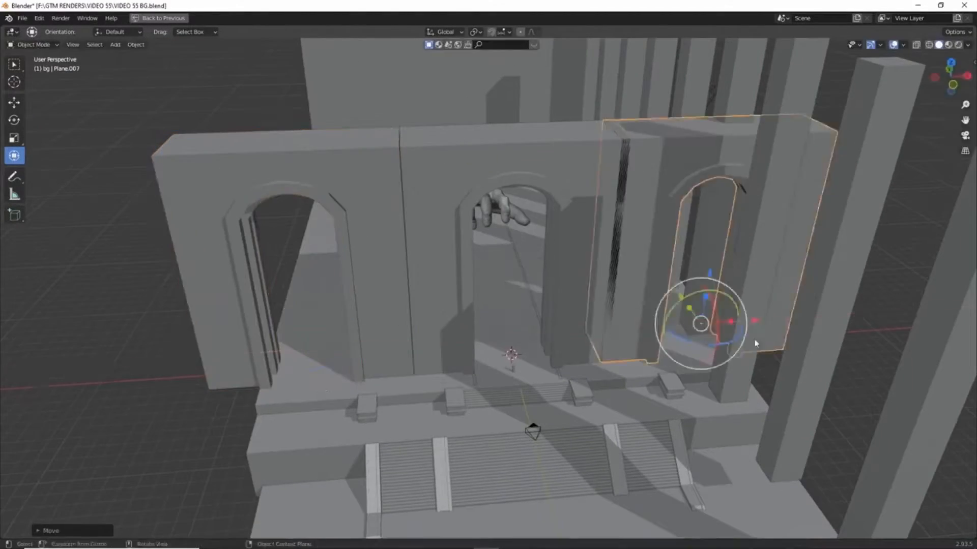
Line up the side arched walls beside the central one on the platform, checking their placement from above and in front
{"action": "middle_click_drag", "start_coordinate": [755, 343], "coordinate": [734, 309]}
{"action": "middle_click_drag", "start_coordinate": [722, 358], "coordinate": [646, 349]}
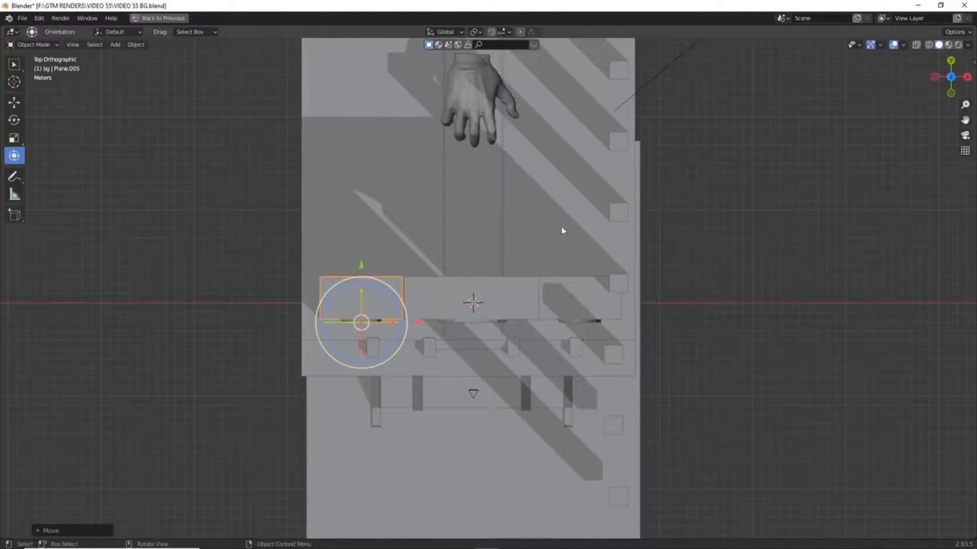
{"action": "left_click", "coordinate": [560, 221]}
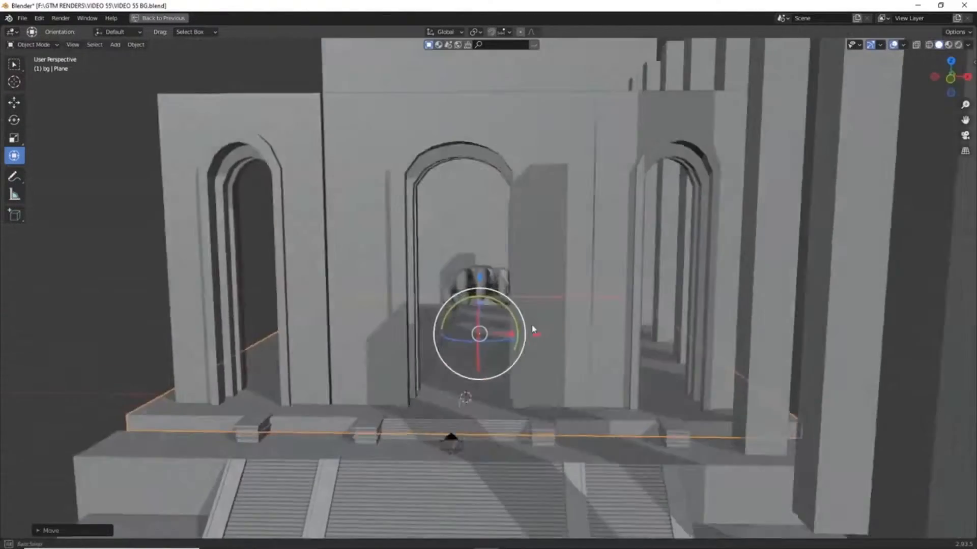
{"action": "middle_click_drag", "start_coordinate": [475, 331], "coordinate": [285, 450]}
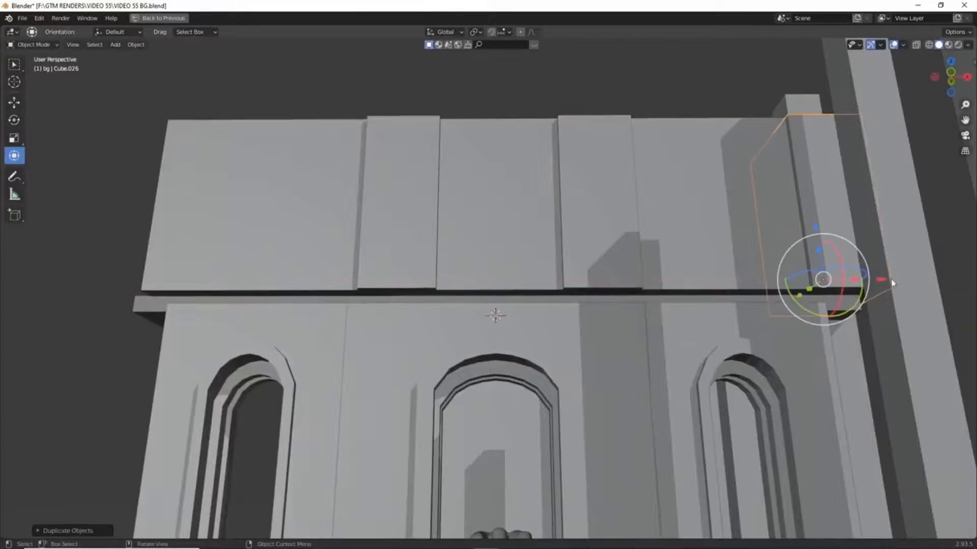
Place duplicated upright blocks across the upper facade and between the arches of the front wall
{"action": "scroll", "coordinate": [600, 269], "scroll_direction": "down", "scroll_amount": 1}
{"action": "middle_click_drag", "start_coordinate": [610, 269], "coordinate": [582, 190]}
{"action": "scroll", "coordinate": [576, 294], "scroll_direction": "up", "scroll_amount": 2}
{"action": "left_click", "coordinate": [610, 279]}
{"action": "scroll", "coordinate": [609, 285], "scroll_direction": "down", "scroll_amount": 3}
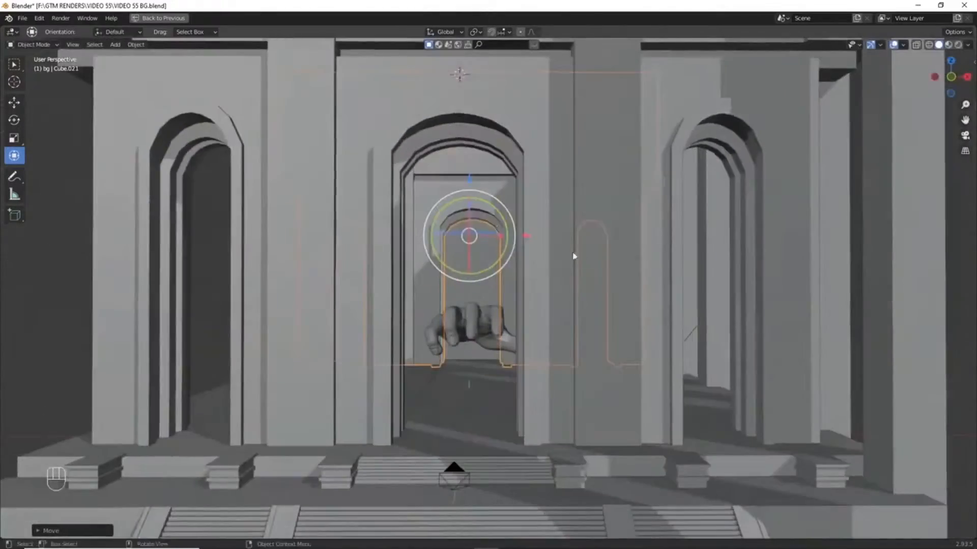
{"action": "scroll", "coordinate": [573, 256], "scroll_direction": "down", "scroll_amount": 2}
{"action": "left_click", "coordinate": [248, 288]}
{"action": "middle_click_drag", "start_coordinate": [574, 256], "coordinate": [454, 113]}
{"action": "scroll", "coordinate": [530, 293], "scroll_direction": "up", "scroll_amount": 4}
{"action": "scroll", "coordinate": [505, 211], "scroll_direction": "down", "scroll_amount": 2}
Move and tilt the camera to frame the stairs at frame 1, and preview the camera animation
{"action": "key", "text": "g"}
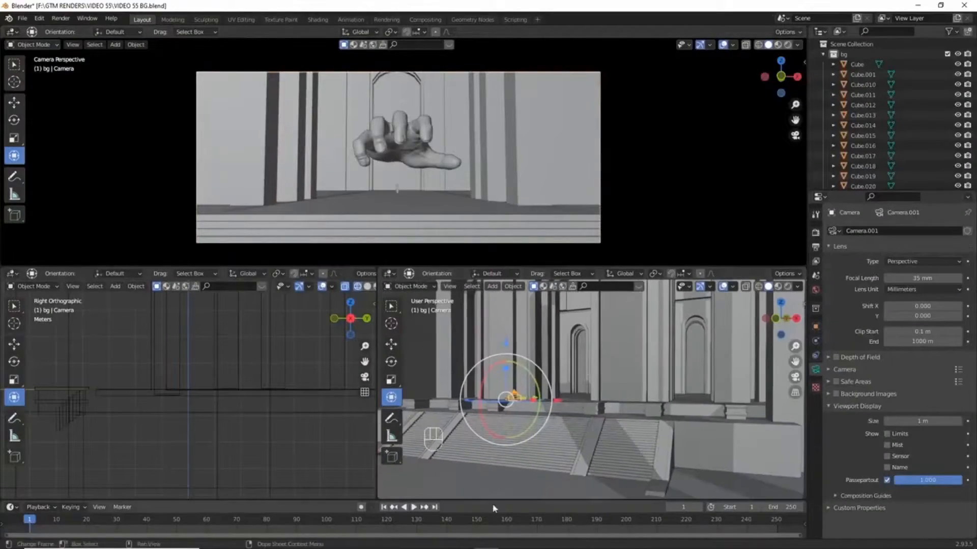
{"action": "key", "text": "g"}
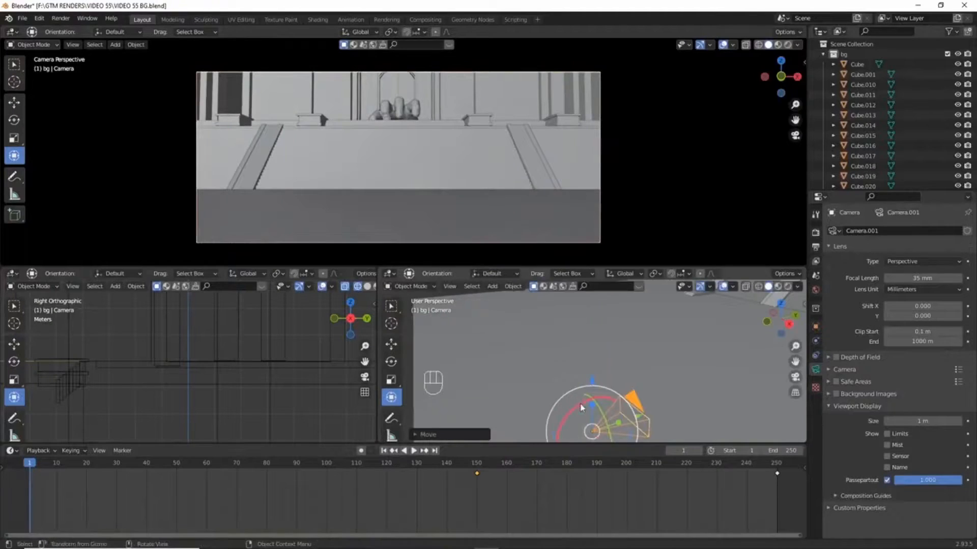
{"action": "left_click_drag", "start_coordinate": [581, 407], "coordinate": [587, 402]}
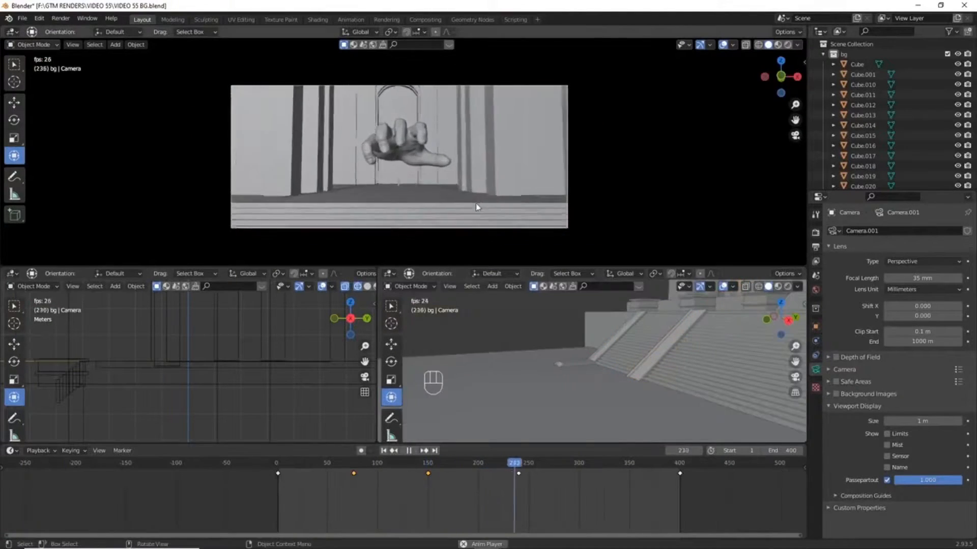
{"action": "key", "text": "space"}
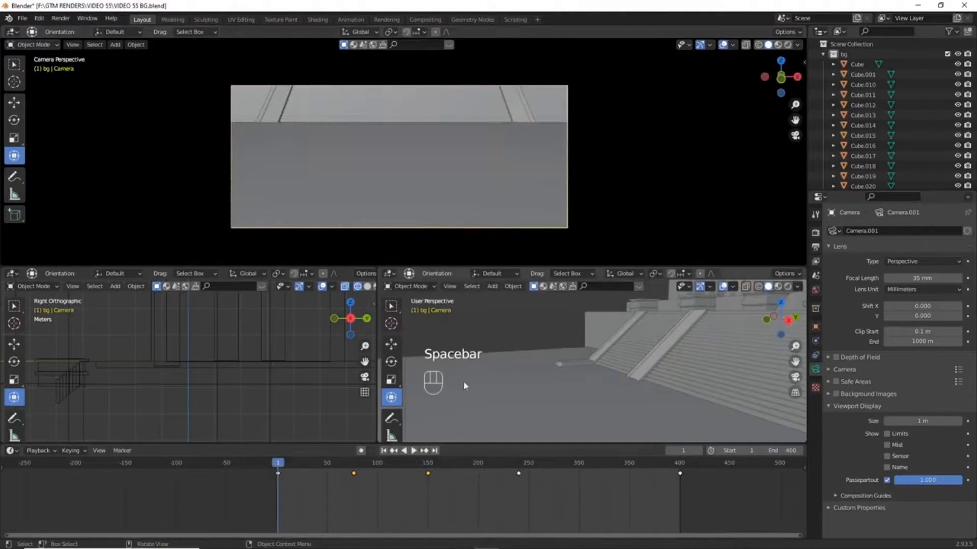
Reposition the camera at frames 1 and 150, tilting it about 20° at frame 150, and insert the keyframe
{"action": "key", "text": "g"}
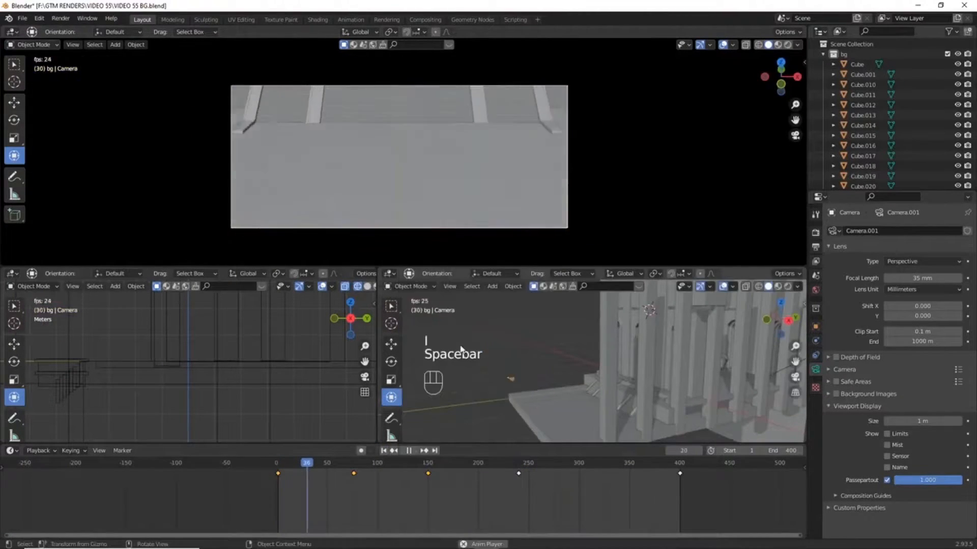
{"action": "key", "text": "g"}
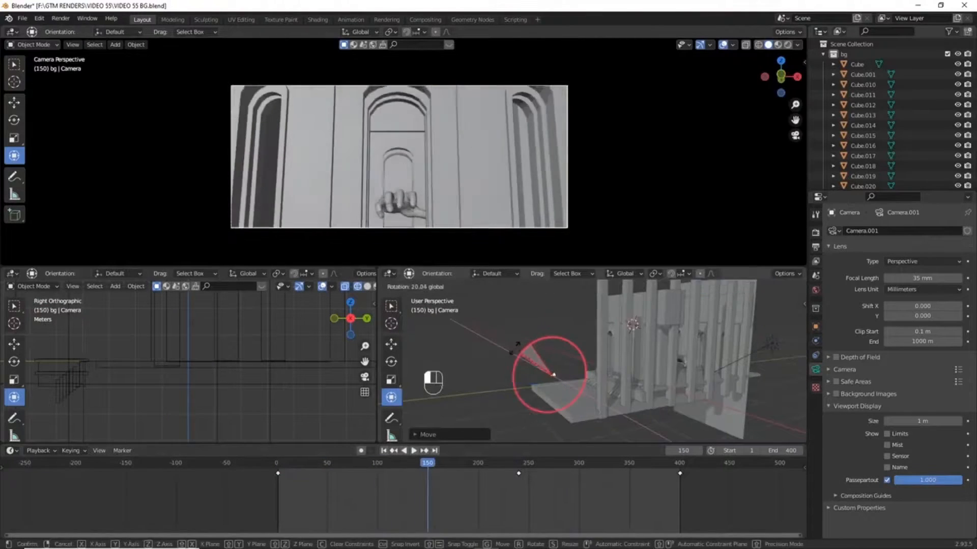
{"action": "left_click", "coordinate": [519, 345]}
{"action": "key", "text": "i"}
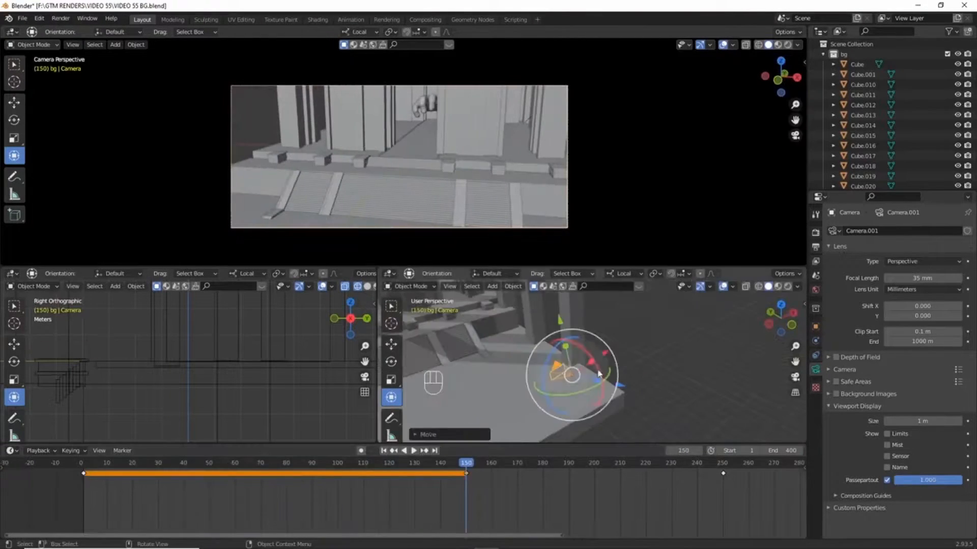
Refine the camera's angle at frame 150 and preview the animation in a maximized camera view
{"action": "left_click_drag", "start_coordinate": [562, 409], "coordinate": [549, 399]}
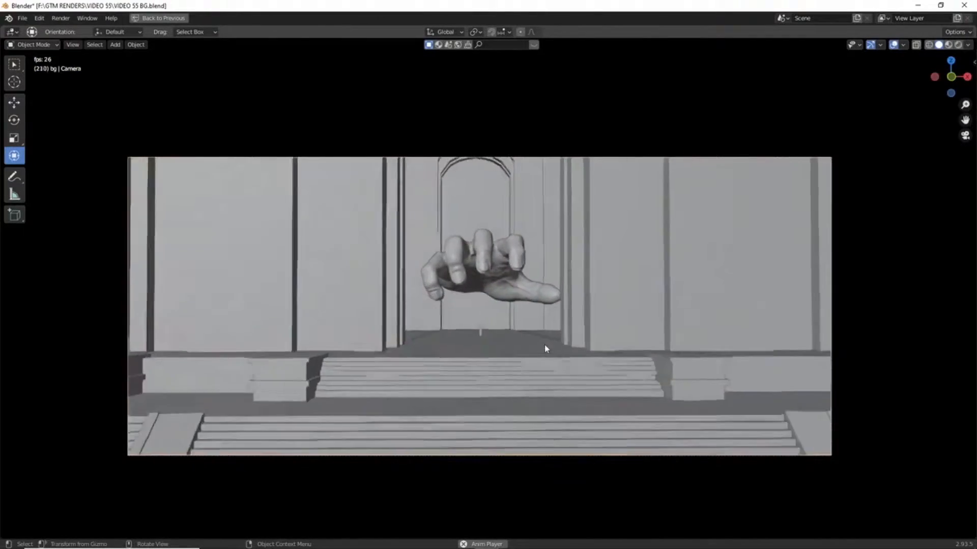
{"action": "key", "text": "ctrl+space"}
{"action": "key", "text": "KP_2"}
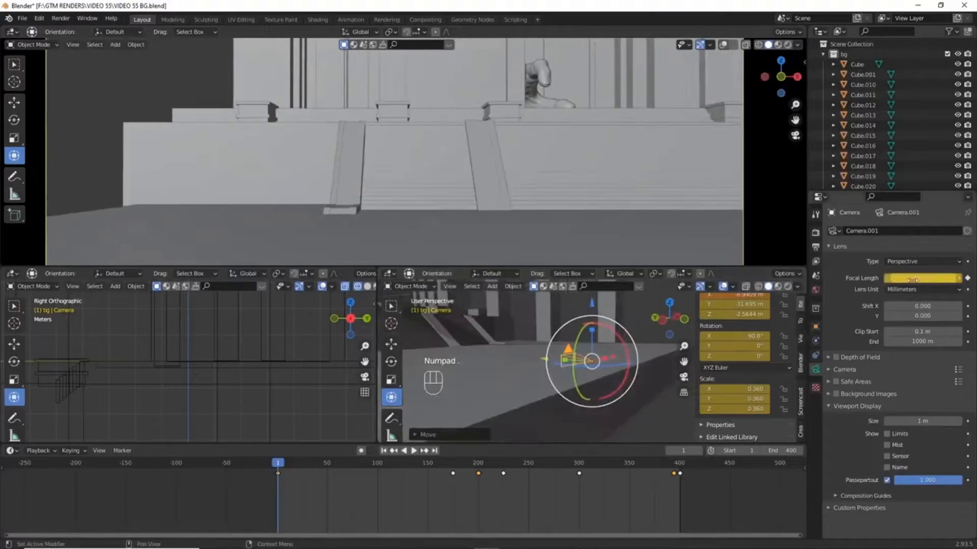
Shift and lower the camera at frame 1 for the opening shot of the stairs
{"action": "left_click_drag", "start_coordinate": [585, 362], "coordinate": [609, 370]}
{"action": "key", "text": "KP_Decimal"}
{"action": "left_click_drag", "start_coordinate": [594, 309], "coordinate": [594, 340]}
Change the transform orientation, reframe the camera with further moves, and keyframe it before previewing the animation
{"action": "left_click", "coordinate": [623, 273]}
{"action": "left_click", "coordinate": [622, 311]}
{"action": "left_click_drag", "start_coordinate": [512, 379], "coordinate": [501, 382]}
{"action": "middle_click_drag", "start_coordinate": [524, 372], "coordinate": [591, 363]}
{"action": "left_click_drag", "start_coordinate": [601, 360], "coordinate": [600, 371]}
{"action": "middle_click_drag", "start_coordinate": [600, 371], "coordinate": [625, 379]}
{"action": "left_click_drag", "start_coordinate": [654, 368], "coordinate": [530, 384]}
{"action": "key", "text": "i"}
{"action": "key", "text": "space"}
{"action": "key", "text": "space"}
Retime the selected camera keyframes on the timeline and adjust the camera's position at frame 350
{"action": "left_click_drag", "start_coordinate": [503, 474], "coordinate": [529, 475]}
{"action": "left_click_drag", "start_coordinate": [560, 466], "coordinate": [737, 485]}
{"action": "key", "text": "g"}
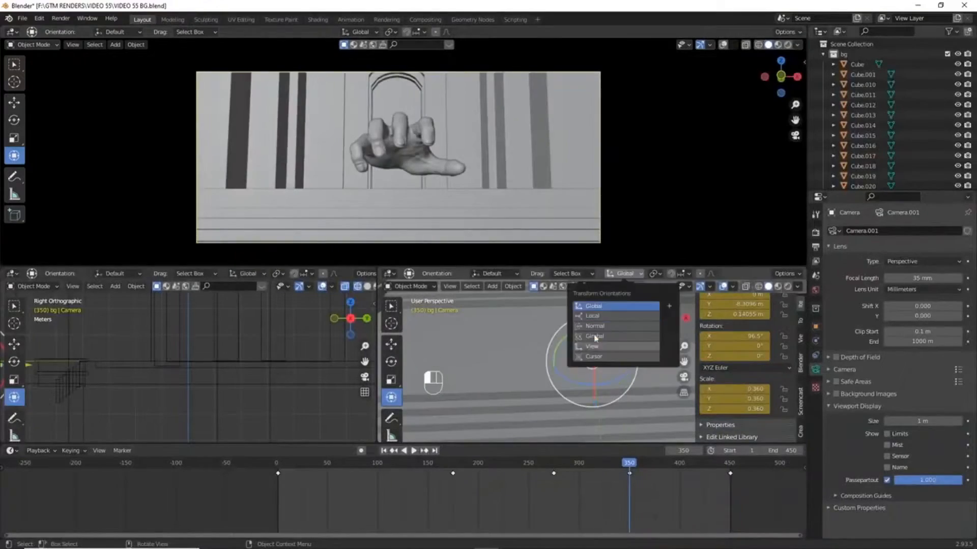
{"action": "key", "text": "g"}
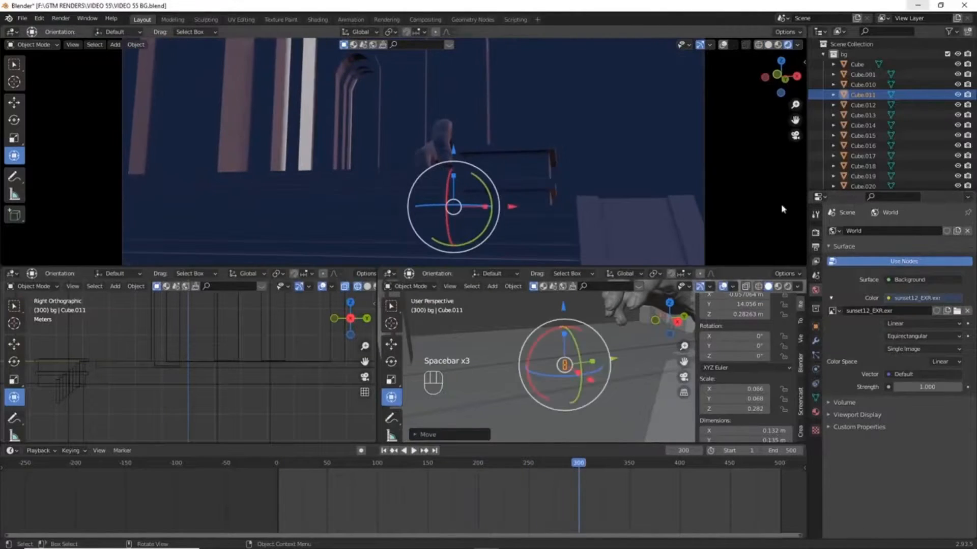
Preview the sunset-lit scene and rotate the Sun light so its rays fall across the temple facade
{"action": "key", "text": "Return"}
{"action": "key", "text": "space"}
{"action": "key", "text": "space"}
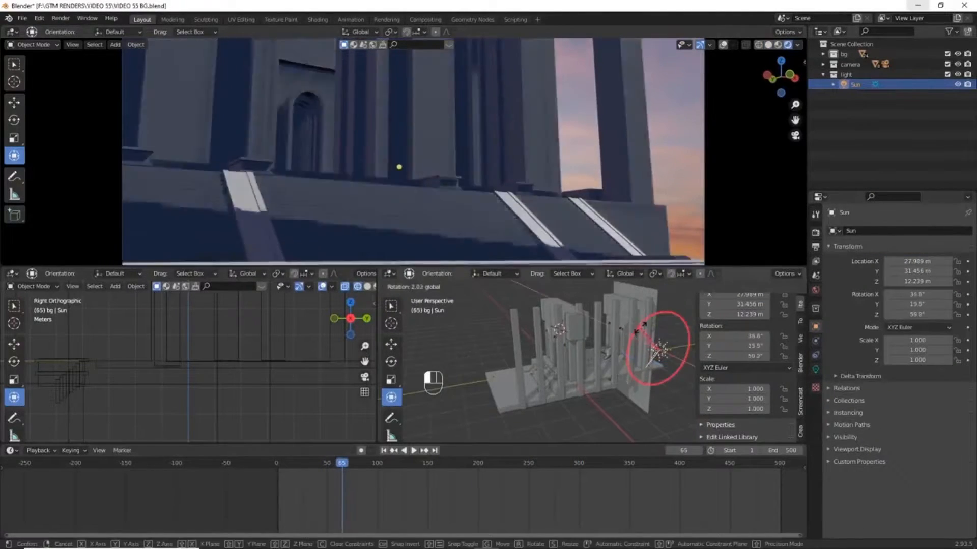
{"action": "left_click", "coordinate": [681, 469]}
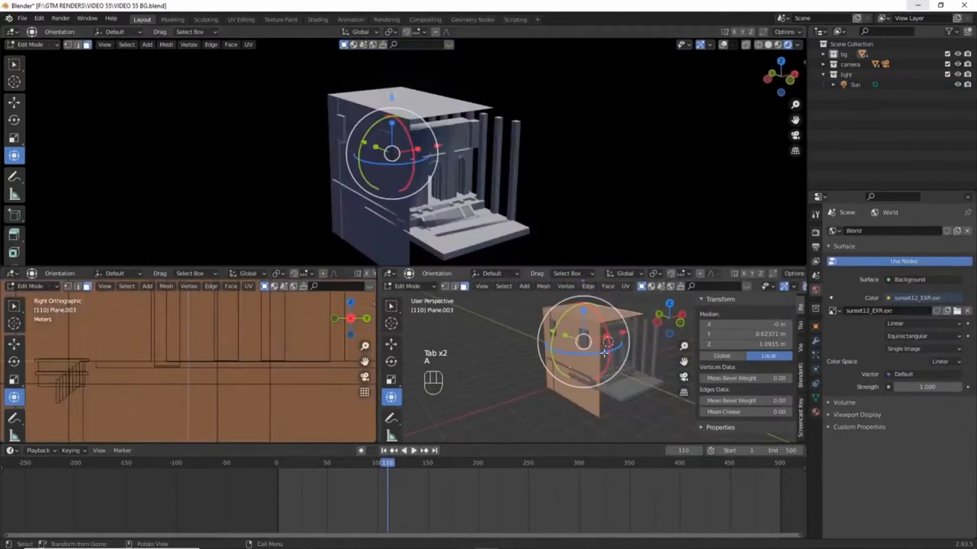
Make the enclosure's top face a separate thick roof slab, centre its origin, and scale it up to cover the walls
{"action": "left_click", "coordinate": [560, 318]}
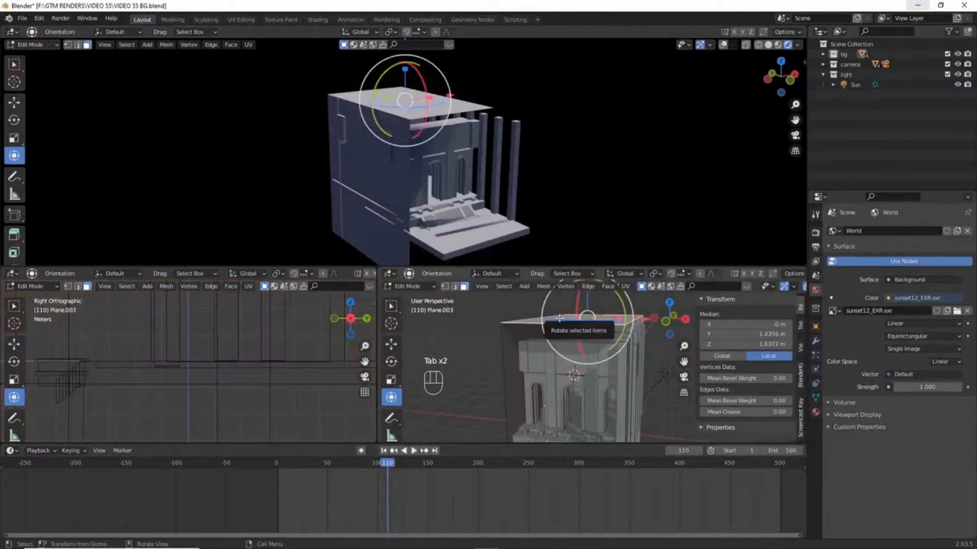
{"action": "key", "text": "Tab"}
{"action": "key", "text": "ctrl+alt+shift+c"}
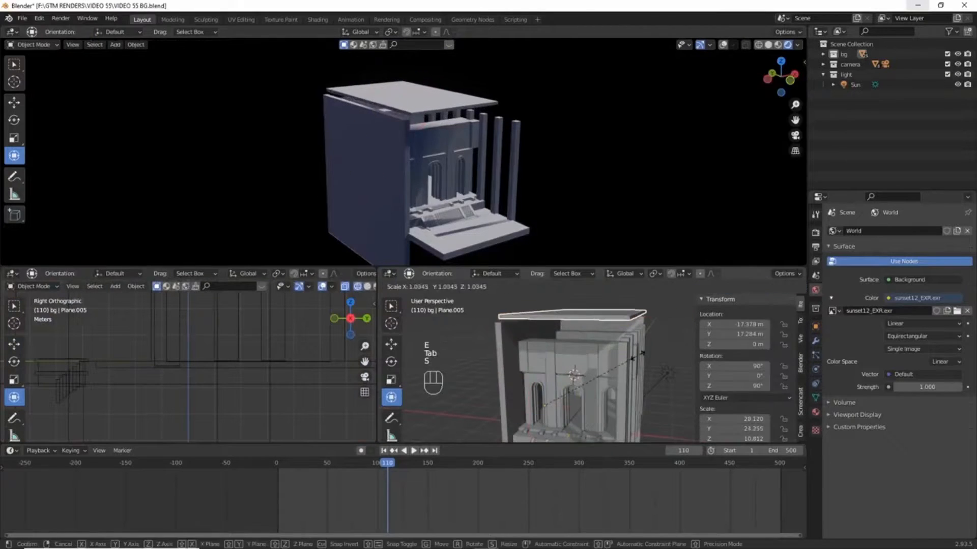
{"action": "key", "text": "ctrl+z"}
{"action": "key", "text": "s"}
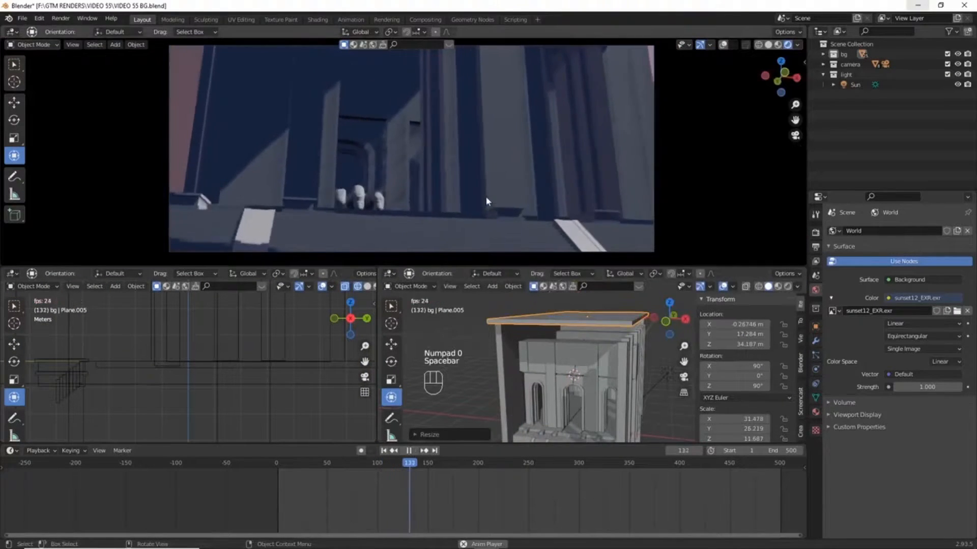
{"action": "key", "text": "space"}
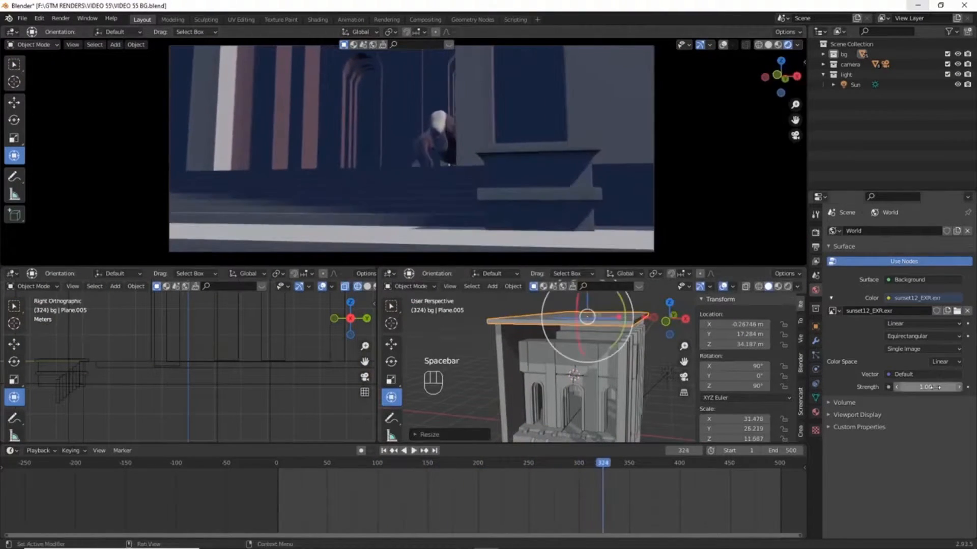
Set the world background strength to 0.5 and open the Sun light's settings, then preview the lighting
{"action": "left_click", "coordinate": [530, 465]}
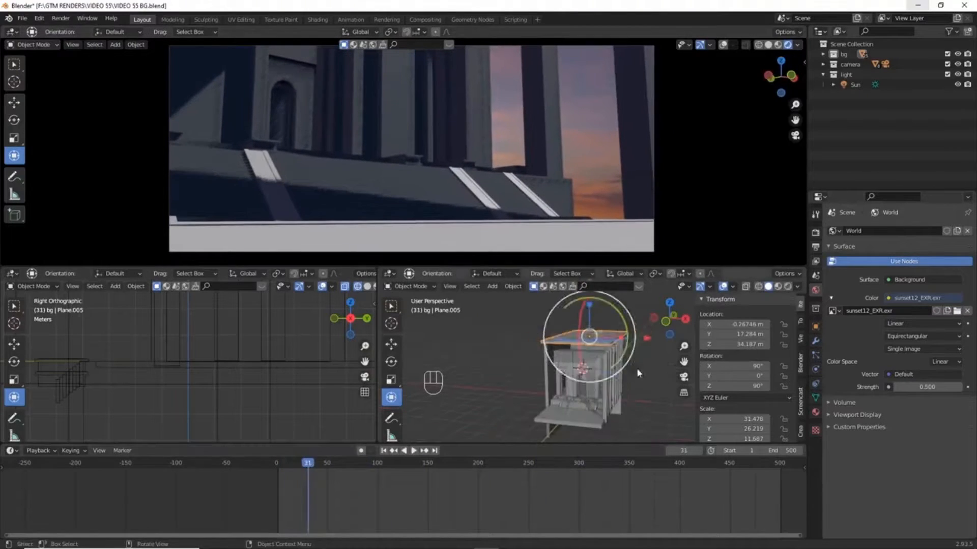
{"action": "left_click", "coordinate": [637, 372]}
{"action": "left_click", "coordinate": [815, 370]}
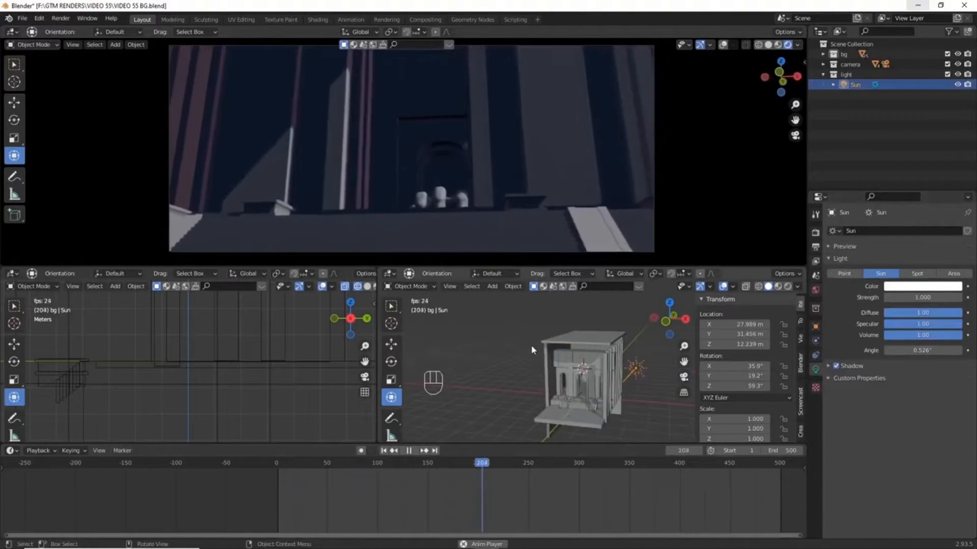
{"action": "key", "text": "Escape"}
Move the camera closer to the hand at frame 500 and tilt it to about 101°
{"action": "left_click", "coordinate": [653, 123]}
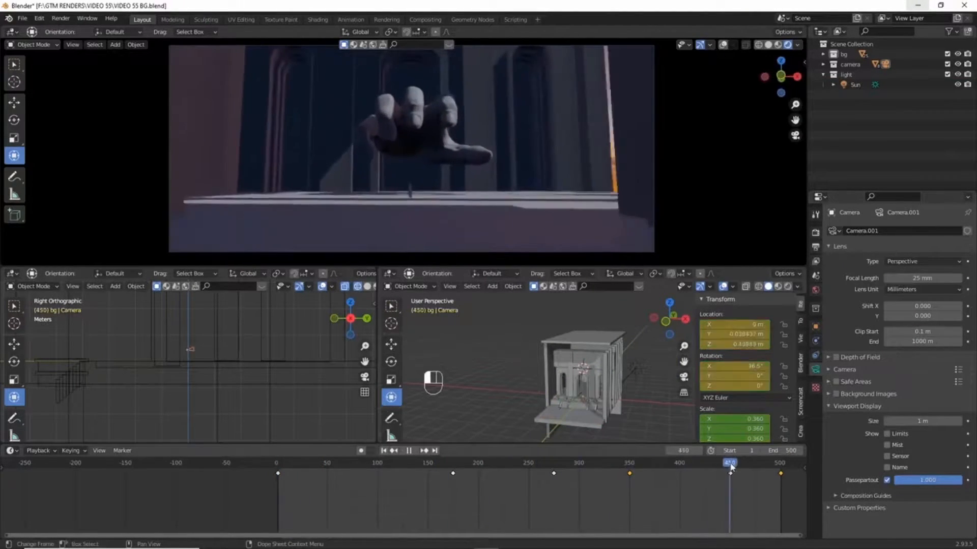
{"action": "key", "text": "space"}
{"action": "key", "text": "Up"}
{"action": "key", "text": "KP_Decimal"}
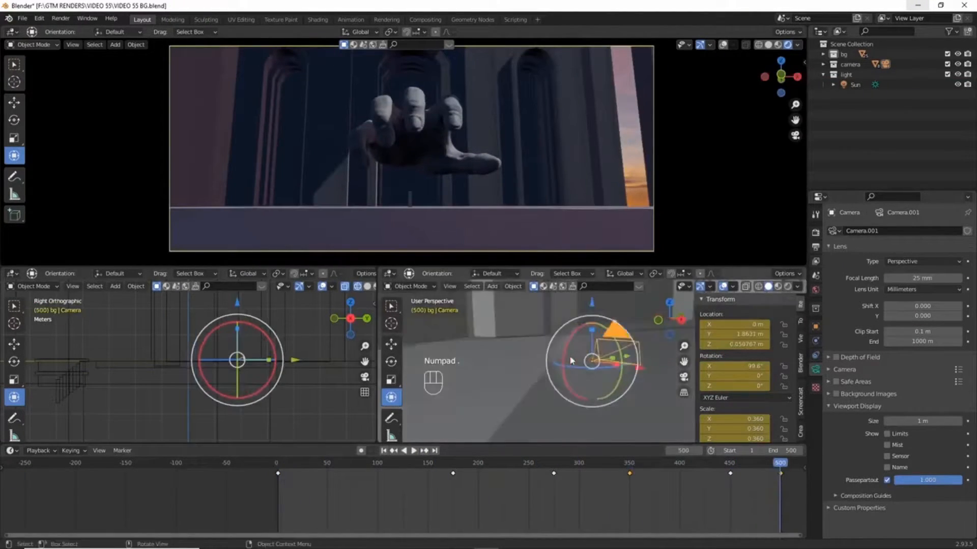
{"action": "left_click_drag", "start_coordinate": [649, 370], "coordinate": [729, 378]}
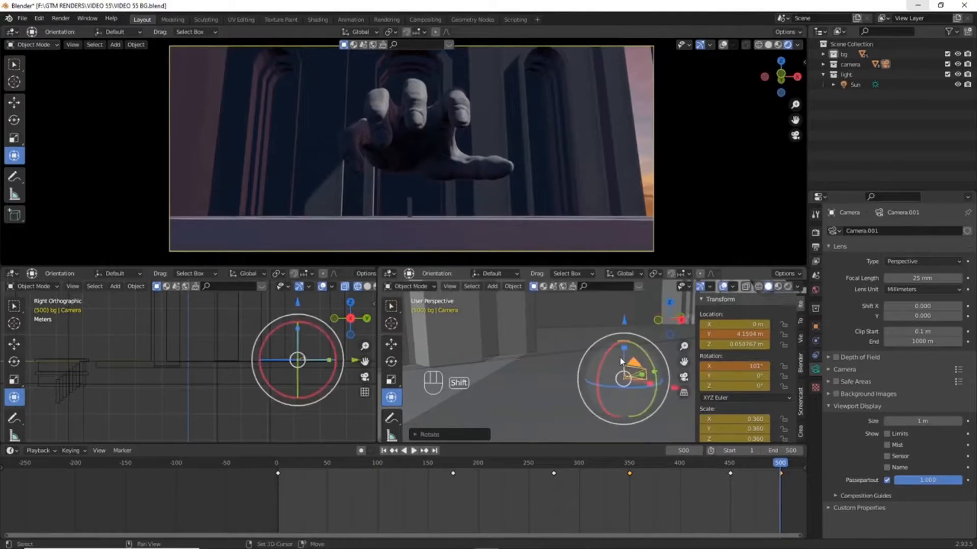
{"action": "key", "text": "space"}
{"action": "key", "text": "space"}
Reposition the camera sideways at frame 1 and tilt it up to about 104° to show more of the pillars
{"action": "key", "text": "KP_Decimal"}
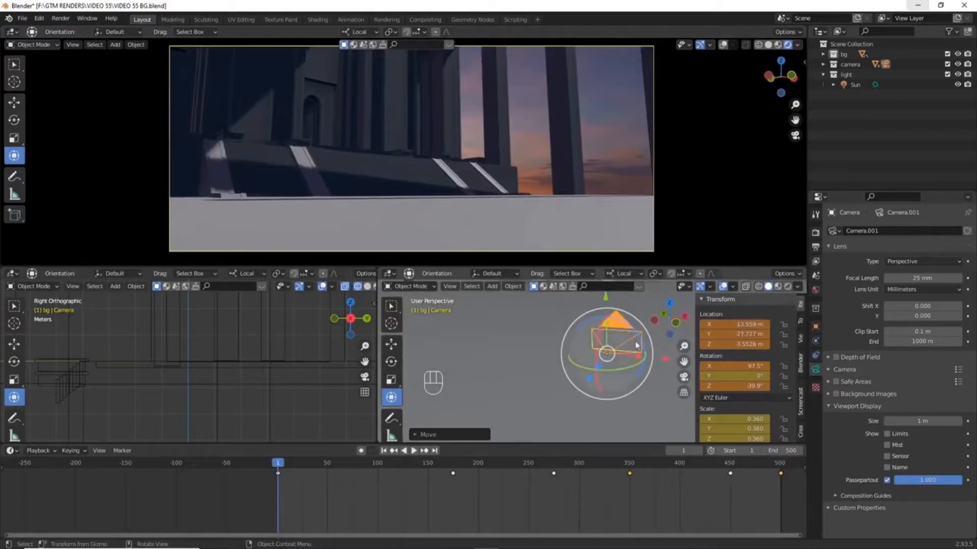
{"action": "left_click_drag", "start_coordinate": [581, 359], "coordinate": [650, 362]}
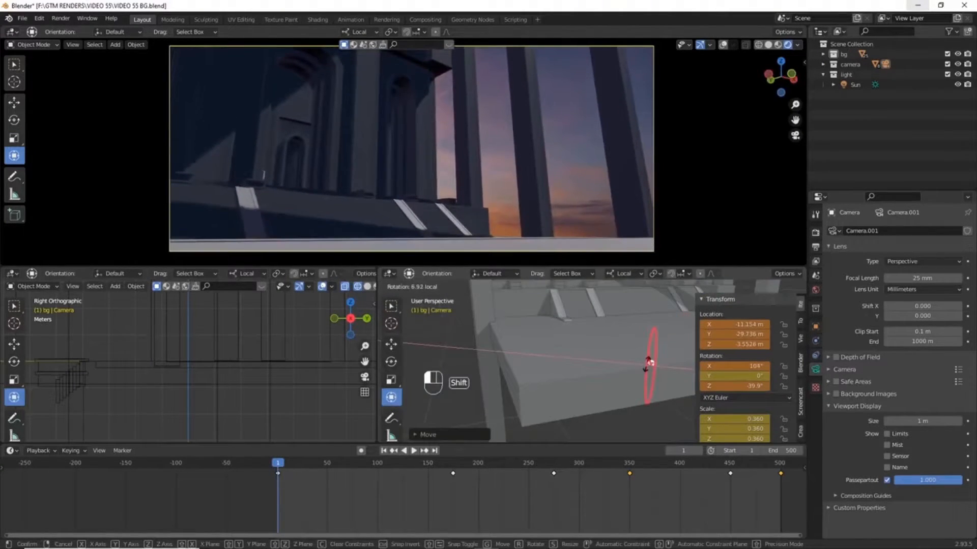
{"action": "key", "text": "space"}
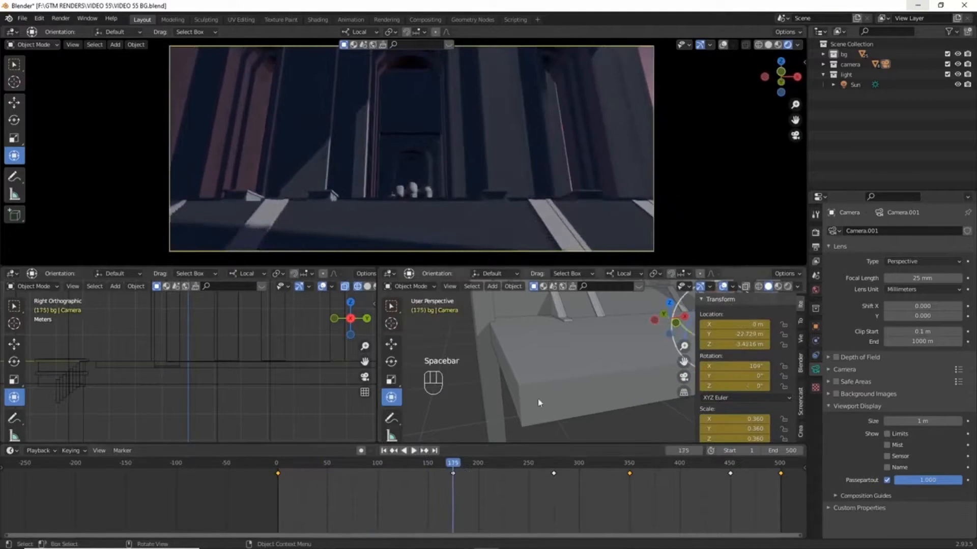
Adjust the camera's framing of the facade at frame 175
{"action": "key", "text": "space"}
{"action": "key", "text": "KP_Decimal"}
{"action": "left_click_drag", "start_coordinate": [605, 340], "coordinate": [602, 338]}
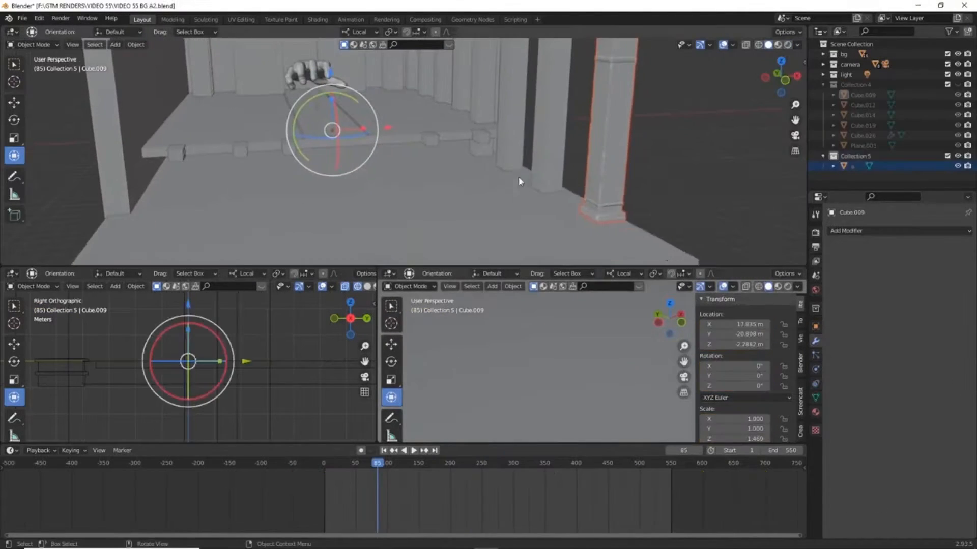
Duplicate the detailed column along the Y axis in top view to form a row in place of the plain pillars
{"action": "key", "text": "F3"}
{"action": "key", "text": "Return"}
{"action": "left_click", "coordinate": [380, 356]}
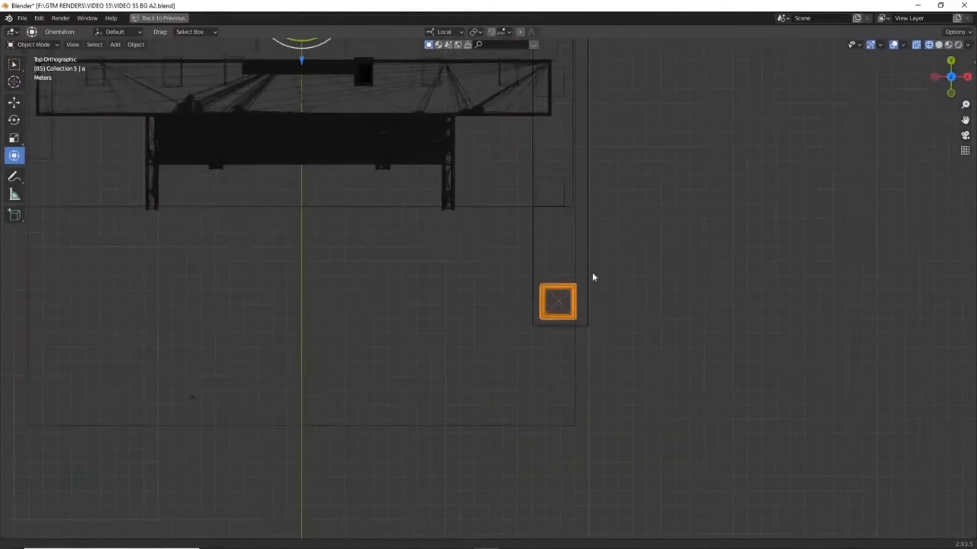
{"action": "key", "text": "shift+d"}
{"action": "key", "text": "y"}
{"action": "left_click", "coordinate": [553, 242]}
{"action": "middle_click_drag", "start_coordinate": [596, 189], "coordinate": [584, 243], "text": "shift"}
{"action": "key", "text": "shift+d"}
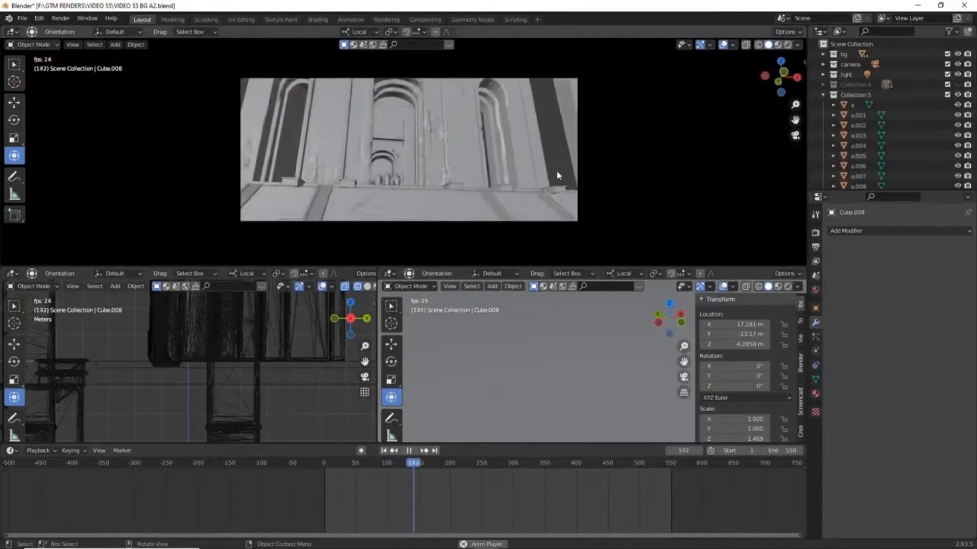
{"action": "key", "text": "ctrl+alt+space"}
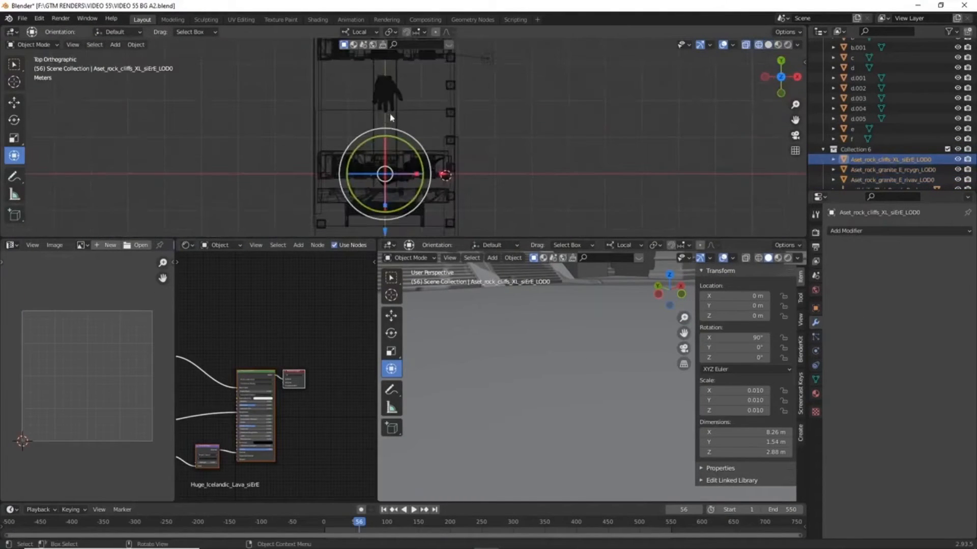
Scale the cliff rock up to 0.035, rotate it to about 90.5° around Z, and place it beside the hand
{"action": "key", "text": "g"}
{"action": "key", "text": "y"}
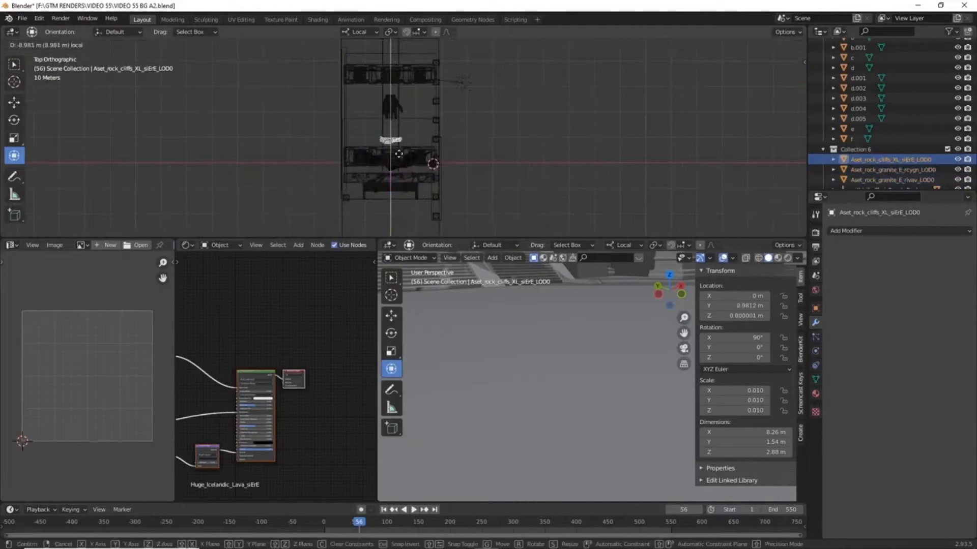
{"action": "middle_click_drag", "start_coordinate": [440, 308], "coordinate": [652, 407]}
{"action": "scroll", "coordinate": [653, 407], "scroll_direction": "down", "scroll_amount": 10}
{"action": "key", "text": "s"}
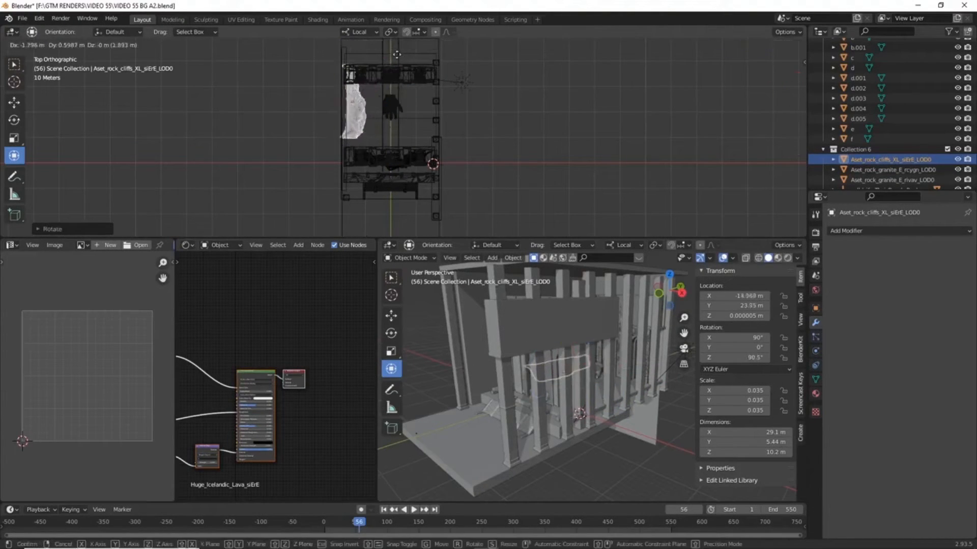
{"action": "middle_click_drag", "start_coordinate": [408, 94], "coordinate": [411, 66]}
{"action": "scroll", "coordinate": [411, 66], "scroll_direction": "up", "scroll_amount": 2}
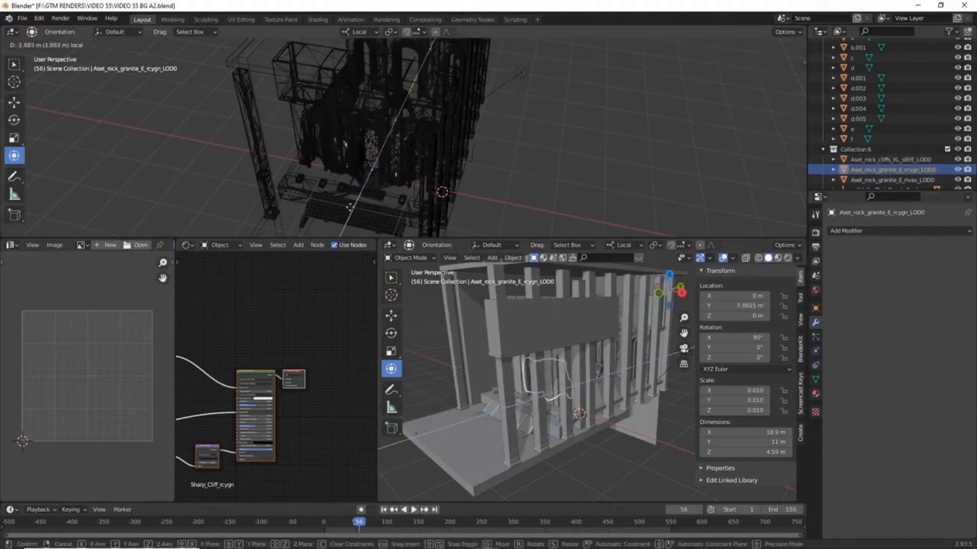
Freely rotate and reposition the rcygn granite rock among the temple columns, viewing the scene in solid shading
{"action": "key", "text": "shift+z"}
{"action": "middle_click_drag", "start_coordinate": [385, 212], "coordinate": [391, 177], "text": "shift"}
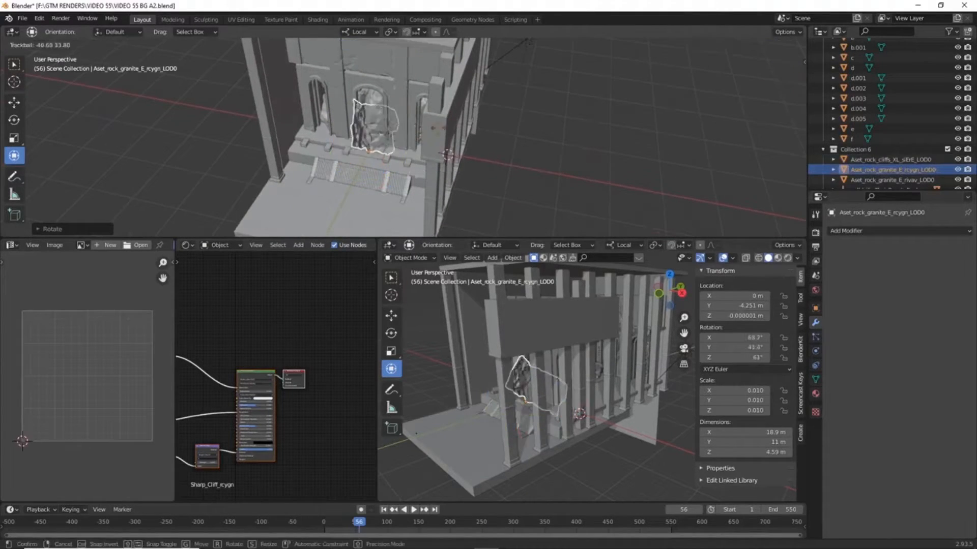
{"action": "left_click_drag", "start_coordinate": [375, 87], "coordinate": [389, 99]}
{"action": "middle_click_drag", "start_coordinate": [389, 99], "coordinate": [359, 157]}
{"action": "key", "text": "g"}
{"action": "left_click", "coordinate": [367, 147]}
{"action": "key", "text": "KP_7"}
{"action": "key", "text": "r"}
{"action": "left_click", "coordinate": [370, 124]}
Turn the cliff rock about its vertical axis at the facade's side opening and save the file
{"action": "left_click", "coordinate": [122, 131]}
{"action": "left_click", "coordinate": [204, 122]}
{"action": "left_click_drag", "start_coordinate": [183, 134], "coordinate": [219, 131]}
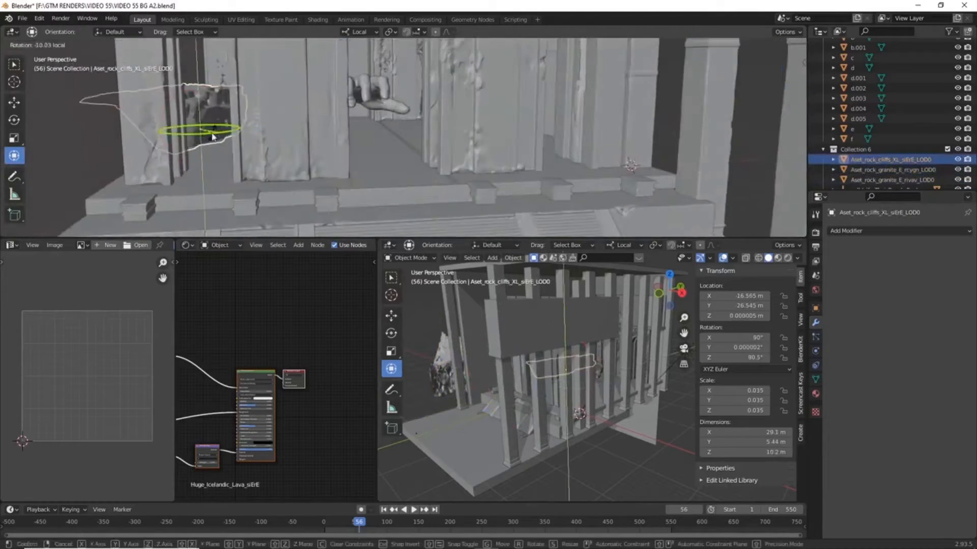
{"action": "left_click", "coordinate": [520, 153]}
{"action": "scroll", "coordinate": [520, 152], "scroll_direction": "up", "scroll_amount": 3}
{"action": "middle_click_drag", "start_coordinate": [520, 153], "coordinate": [504, 194]}
{"action": "key", "text": "ctrl+s"}
{"action": "left_click", "coordinate": [505, 201]}
Show the camera view in rendered shading without overlays or gizmos
{"action": "key", "text": "KP_0"}
{"action": "left_click", "coordinate": [788, 44]}
{"action": "left_click", "coordinate": [723, 44]}
{"action": "left_click", "coordinate": [701, 44]}
Try several existing materials on the front stairs, including Burnt_Forest_uh3ofcflw
{"action": "left_click", "coordinate": [816, 394]}
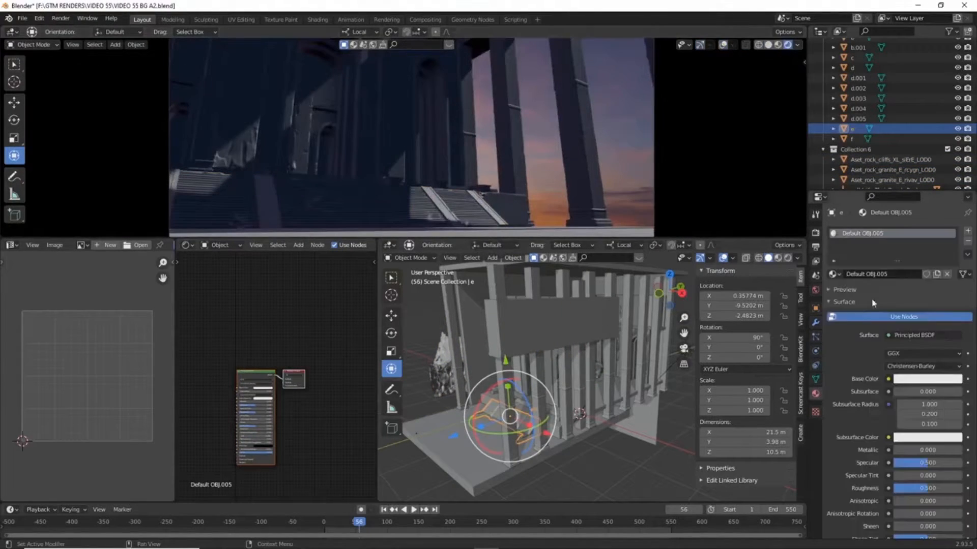
{"action": "left_click", "coordinate": [894, 318]}
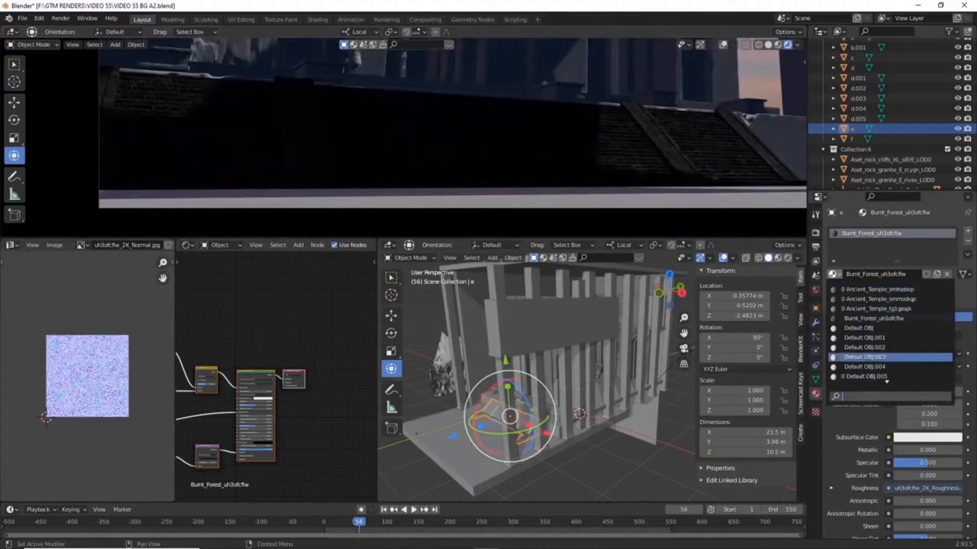
{"action": "scroll", "coordinate": [894, 357], "scroll_direction": "down", "scroll_amount": 10}
{"action": "left_click", "coordinate": [894, 367]}
{"action": "middle_click_drag", "start_coordinate": [488, 137], "coordinate": [466, 126]}
{"action": "scroll", "coordinate": [541, 139], "scroll_direction": "up", "scroll_amount": 4}
{"action": "left_click", "coordinate": [835, 275]}
{"action": "left_click", "coordinate": [890, 377]}
{"action": "left_click", "coordinate": [834, 274]}
{"action": "left_click", "coordinate": [890, 348]}
{"action": "left_click", "coordinate": [834, 275]}
Select the upper step and the surrounding temple base parts, and link the active object's material to them
{"action": "left_click", "coordinate": [465, 126]}
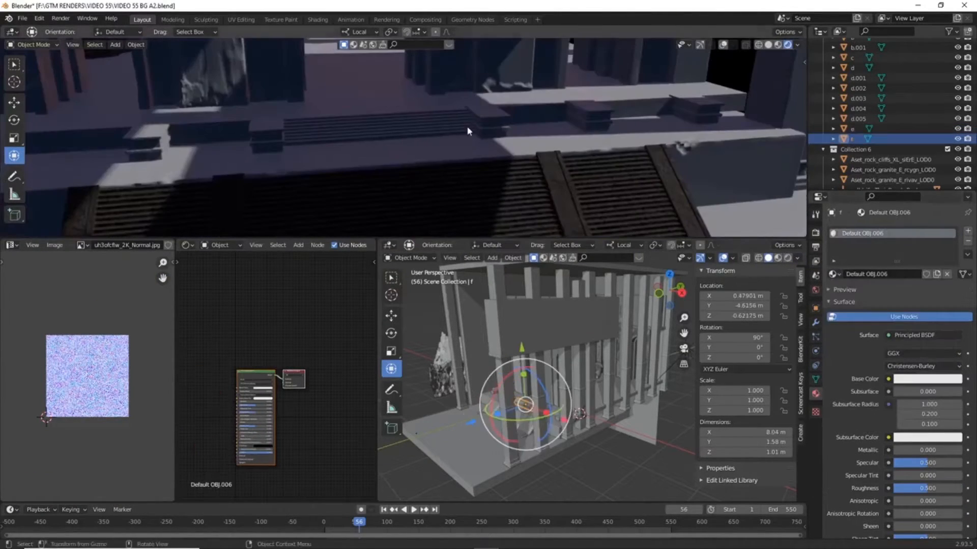
{"action": "middle_click_drag", "start_coordinate": [509, 377], "coordinate": [600, 376]}
{"action": "left_click", "coordinate": [601, 377], "text": "shift"}
{"action": "scroll", "coordinate": [566, 402], "scroll_direction": "up", "scroll_amount": 4}
{"action": "left_click", "coordinate": [565, 422], "text": "shift"}
{"action": "middle_click_drag", "start_coordinate": [566, 421], "coordinate": [550, 407]}
{"action": "left_click", "coordinate": [541, 491], "text": "shift"}
{"action": "key", "text": "ctrl+l"}
{"action": "left_click", "coordinate": [541, 491]}
Enlarge the UV layout of the side column carrying Temple_Stone_vdbhdhh, checking it through the camera at frame 10
{"action": "middle_click_drag", "start_coordinate": [497, 211], "coordinate": [514, 99]}
{"action": "left_click", "coordinate": [575, 183]}
{"action": "left_click", "coordinate": [524, 137]}
{"action": "key", "text": "Tab"}
{"action": "key", "text": "Tab"}
{"action": "key", "text": "Tab"}
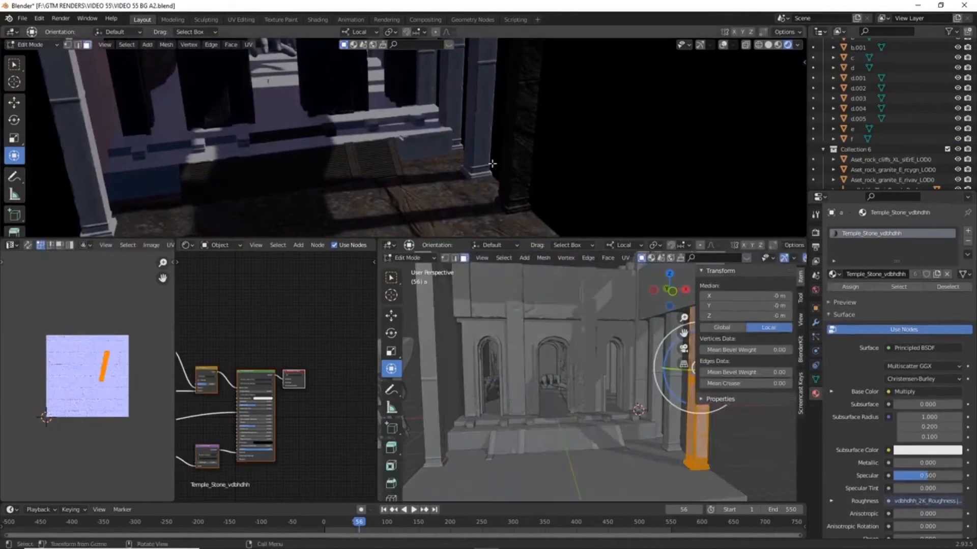
{"action": "key", "text": "Tab"}
{"action": "key", "text": "KP_0"}
{"action": "left_click_drag", "start_coordinate": [360, 523], "coordinate": [330, 523]}
{"action": "key", "text": "Tab"}
{"action": "key", "text": "s"}
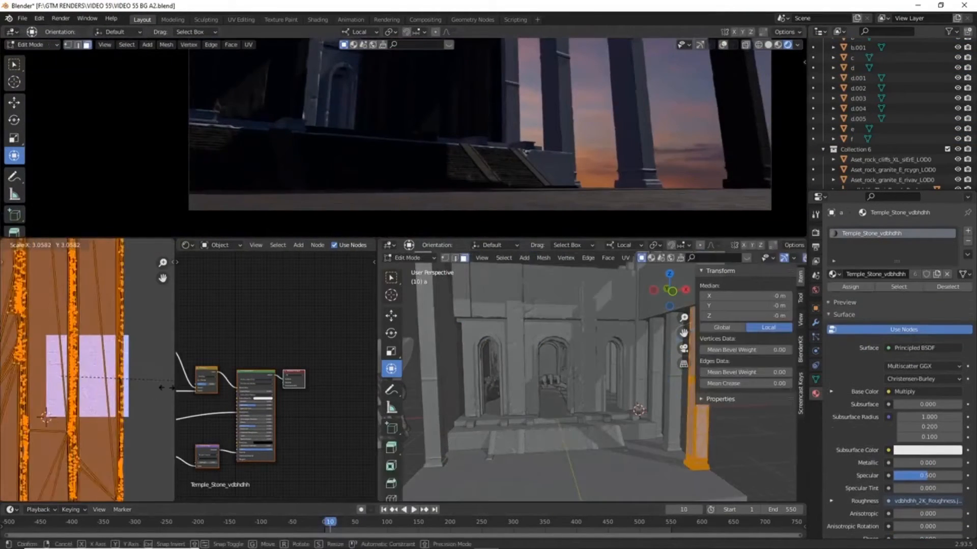
{"action": "scroll", "coordinate": [503, 197], "scroll_direction": "up", "scroll_amount": 5}
{"action": "middle_click_drag", "start_coordinate": [503, 197], "coordinate": [404, 191], "text": "shift"}
{"action": "scroll", "coordinate": [404, 191], "scroll_direction": "down", "scroll_amount": 6}
{"action": "key", "text": "Tab"}
Unwrap the arched facade wall and enlarge its UV layout for a finer Temple_Stone_vdbhdhh texture
{"action": "scroll", "coordinate": [375, 161], "scroll_direction": "up", "scroll_amount": 4}
{"action": "left_click", "coordinate": [375, 161]}
{"action": "key", "text": "Tab"}
{"action": "key", "text": "u"}
{"action": "left_click", "coordinate": [556, 449]}
{"action": "scroll", "coordinate": [87, 376], "scroll_direction": "down", "scroll_amount": 4}
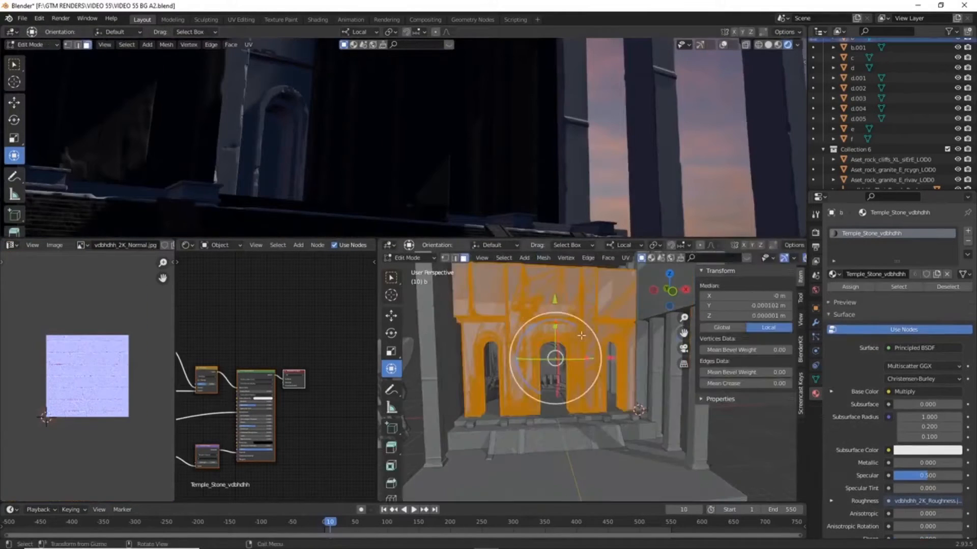
{"action": "key", "text": "s"}
{"action": "left_click", "coordinate": [153, 379]}
{"action": "key", "text": "Tab"}
Assign a different existing material to the facade wall and move the timeline to frame 116
{"action": "left_click_drag", "start_coordinate": [502, 523], "coordinate": [472, 523]}
{"action": "left_click", "coordinate": [834, 274]}
{"action": "left_click", "coordinate": [871, 344]}
{"action": "middle_click_drag", "start_coordinate": [529, 152], "coordinate": [559, 140]}
{"action": "key", "text": "alt+Tab"}
{"action": "key", "text": "alt+Tab"}
{"action": "left_click_drag", "start_coordinate": [338, 523], "coordinate": [397, 522]}
Link the Ancient_Temple_smmodiqp material to the long horizontal temple piece and scale its UV layout
{"action": "scroll", "coordinate": [550, 441], "scroll_direction": "up", "scroll_amount": 3}
{"action": "left_click", "coordinate": [552, 325]}
{"action": "left_click", "coordinate": [508, 290], "text": "shift"}
{"action": "key", "text": "ctrl+l"}
{"action": "left_click", "coordinate": [879, 299]}
{"action": "middle_click_drag", "start_coordinate": [618, 153], "coordinate": [591, 117]}
{"action": "key", "text": "Tab"}
{"action": "key", "text": "s"}
{"action": "left_click", "coordinate": [134, 479]}
{"action": "key", "text": "Tab"}
{"action": "key", "text": "KP_0"}
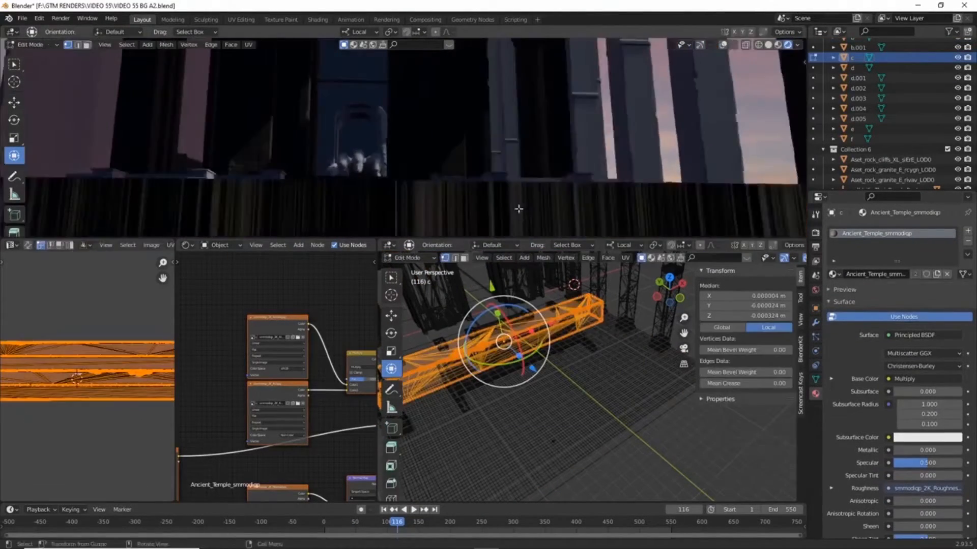
{"action": "key", "text": "Tab"}
Add Burnt_Forest_uh3ofcflw as a second material on the raised wall block and assign it to the inverted face selection
{"action": "key", "text": "space"}
{"action": "key", "text": "space"}
{"action": "middle_click_drag", "start_coordinate": [517, 179], "coordinate": [487, 163]}
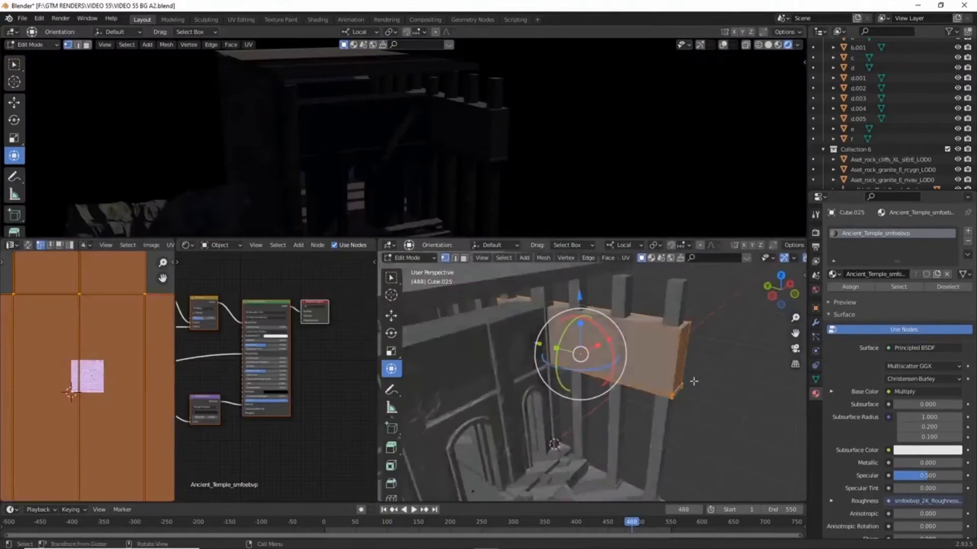
{"action": "middle_click_drag", "start_coordinate": [580, 325], "coordinate": [539, 351]}
{"action": "left_click", "coordinate": [549, 316], "text": "alt"}
{"action": "key", "text": "ctrl+i"}
{"action": "left_click", "coordinate": [967, 231]}
{"action": "left_click", "coordinate": [834, 295]}
{"action": "left_click", "coordinate": [878, 338]}
{"action": "left_click", "coordinate": [850, 307]}
Rescale the UVs of the wall block's Burnt_Forest faces and return to the camera view
{"action": "key", "text": "s"}
{"action": "left_click", "coordinate": [121, 417]}
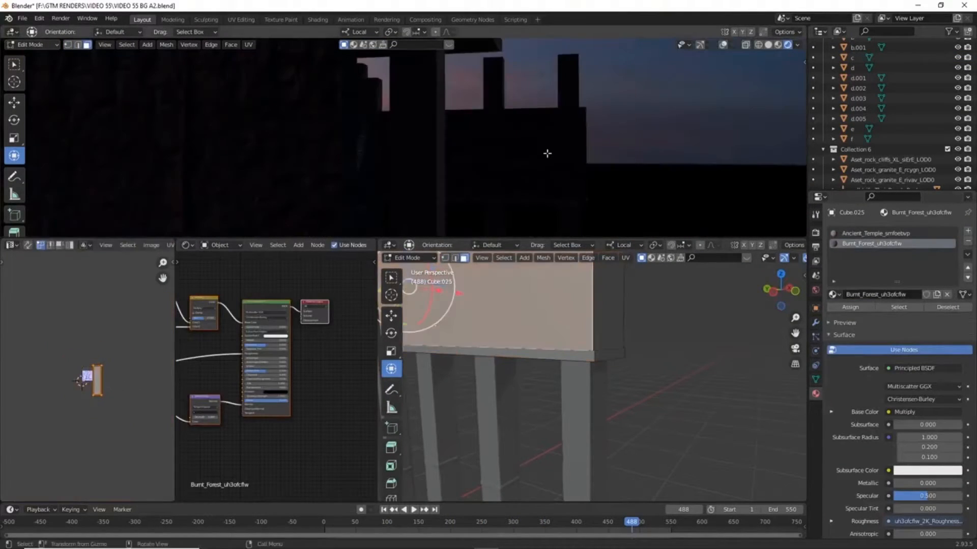
{"action": "scroll", "coordinate": [510, 179], "scroll_direction": "up", "scroll_amount": 5}
{"action": "key", "text": "s"}
{"action": "key", "text": "Tab"}
{"action": "key", "text": "KP_0"}
Examine the posed hand and its stone texture through the camera and play the animation
{"action": "left_click", "coordinate": [496, 178]}
{"action": "scroll", "coordinate": [494, 175], "scroll_direction": "down", "scroll_amount": 5}
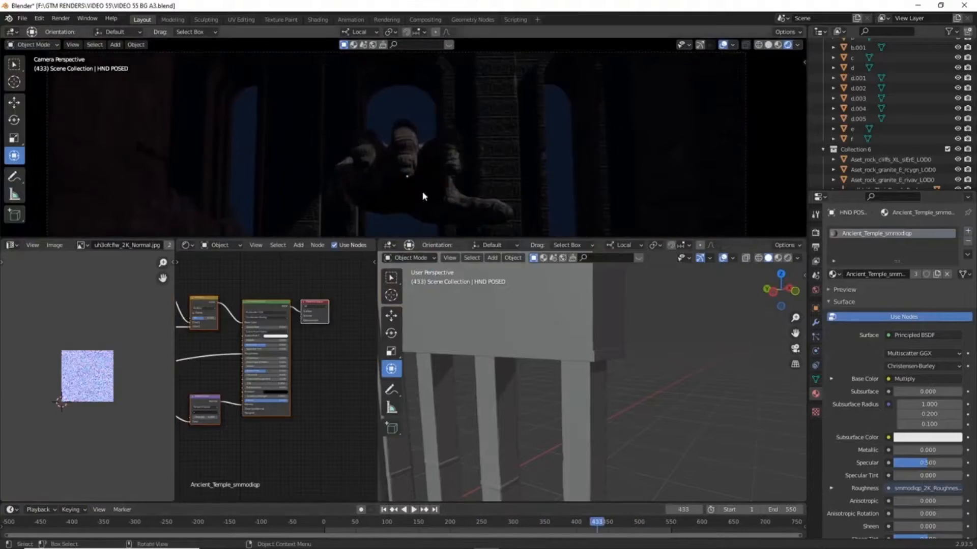
{"action": "key", "text": "Tab"}
{"action": "key", "text": "Tab"}
{"action": "scroll", "coordinate": [439, 169], "scroll_direction": "up", "scroll_amount": 2}
{"action": "left_click", "coordinate": [438, 169]}
{"action": "scroll", "coordinate": [496, 152], "scroll_direction": "down", "scroll_amount": 2}
{"action": "key", "text": "space"}
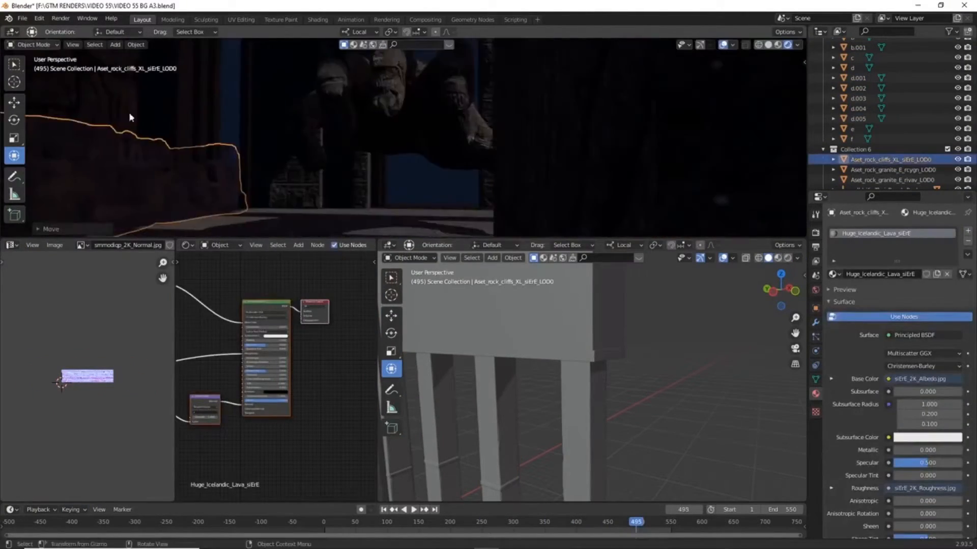
Unwrap the large Plane.003 surface with Smart UV Project
{"action": "middle_click_drag", "start_coordinate": [381, 152], "coordinate": [435, 117]}
{"action": "key", "text": "Tab"}
{"action": "key", "text": "u"}
{"action": "left_click", "coordinate": [435, 117]}
{"action": "left_click", "coordinate": [435, 118]}
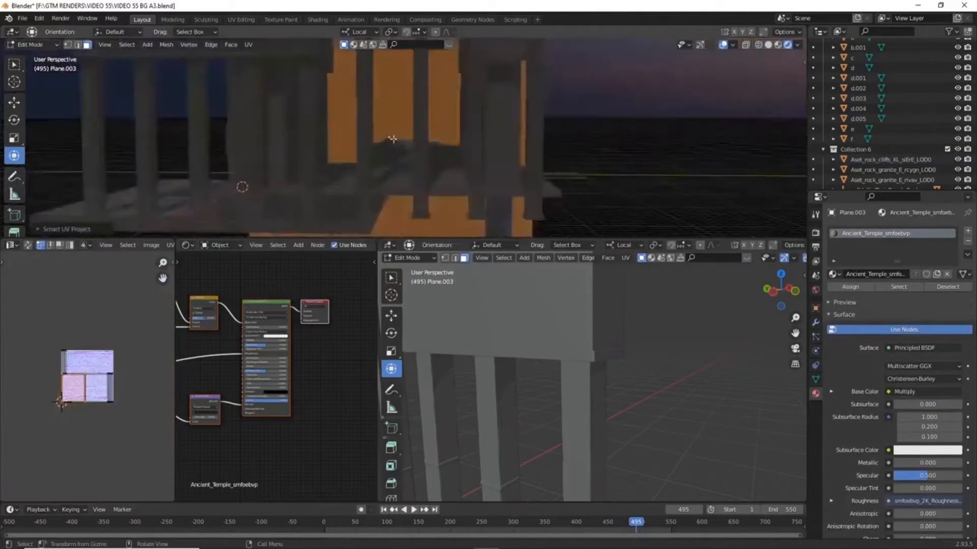
{"action": "key", "text": "Tab"}
Select the next untextured temple surface and unwrap its UVs
{"action": "scroll", "coordinate": [406, 158], "scroll_direction": "up", "scroll_amount": 5}
{"action": "left_click", "coordinate": [437, 204]}
{"action": "key", "text": "Tab"}
{"action": "key", "text": "u"}
{"action": "left_click", "coordinate": [438, 213]}
{"action": "key", "text": "Tab"}
Link the Ancient_Temple_smfoebvp material to the selected plane in a maximized viewport and return to the camera view
{"action": "key", "text": "ctrl+space"}
{"action": "left_click", "coordinate": [462, 229], "text": "shift"}
{"action": "key", "text": "ctrl+l"}
{"action": "left_click", "coordinate": [462, 229]}
{"action": "middle_click_drag", "start_coordinate": [462, 229], "coordinate": [552, 240]}
{"action": "key", "text": "ctrl+space"}
{"action": "key", "text": "KP_0"}
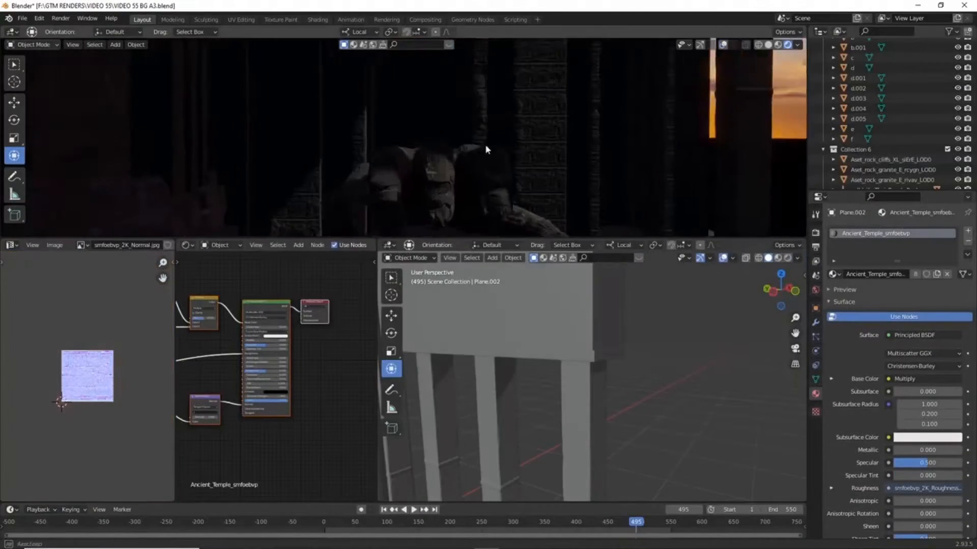
Preview the animation full screen and set the sunset world background strength to 0.25
{"action": "key", "text": "ctrl+alt+space"}
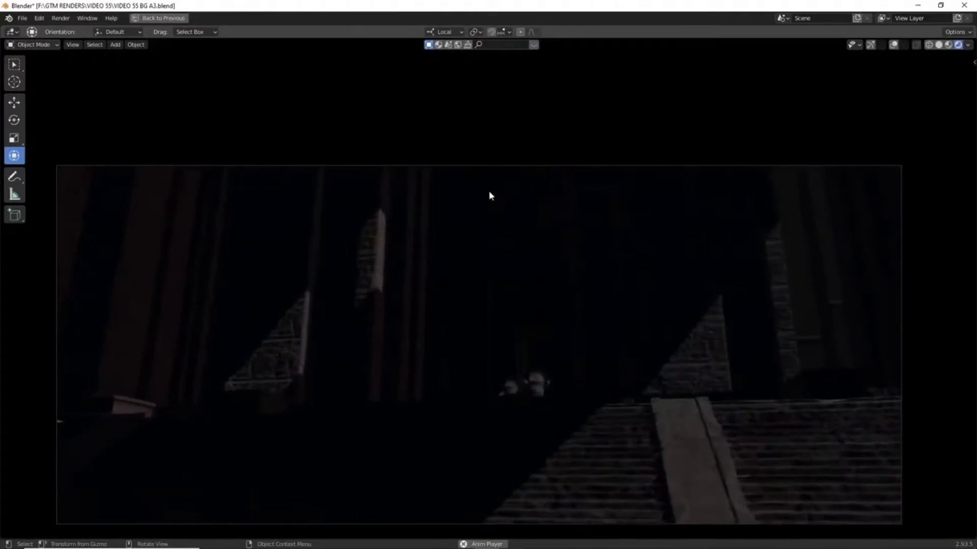
{"action": "key", "text": "ctrl+alt+space"}
{"action": "left_click", "coordinate": [815, 290]}
{"action": "double_click", "coordinate": [927, 387]}
{"action": "type", "text": ".25"}
{"action": "key", "text": "Return"}
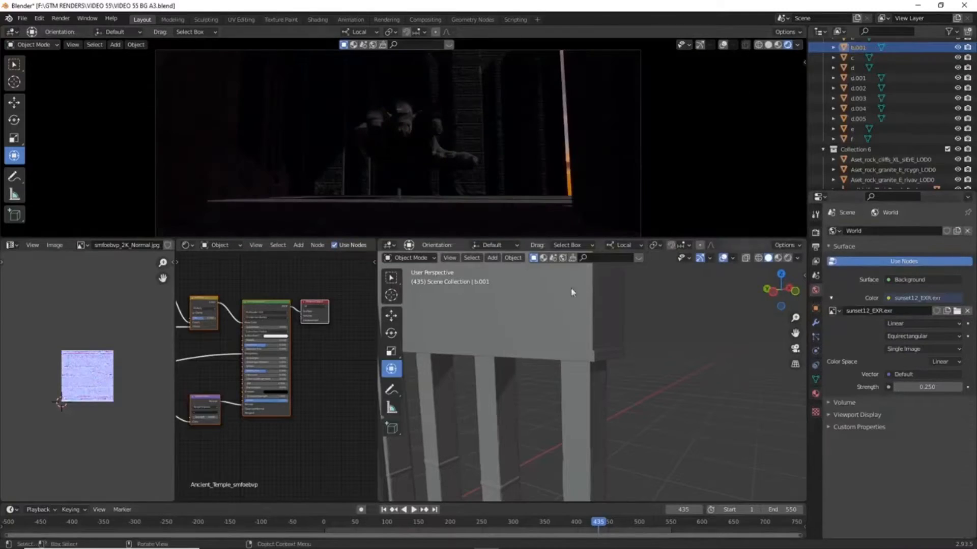
Add a point light to the light collection, in front of the temple entrance
{"action": "scroll", "coordinate": [851, 113], "scroll_direction": "up", "scroll_amount": 8}
{"action": "left_click", "coordinate": [824, 95]}
{"action": "scroll", "coordinate": [560, 377], "scroll_direction": "down", "scroll_amount": 5}
{"action": "key", "text": "g"}
{"action": "left_click", "coordinate": [504, 449]}
{"action": "scroll", "coordinate": [548, 181], "scroll_direction": "up", "scroll_amount": 5}
{"action": "middle_click_drag", "start_coordinate": [504, 449], "coordinate": [601, 432]}
{"action": "left_click", "coordinate": [846, 74]}
{"action": "key", "text": "shift+a"}
{"action": "left_click", "coordinate": [596, 368]}
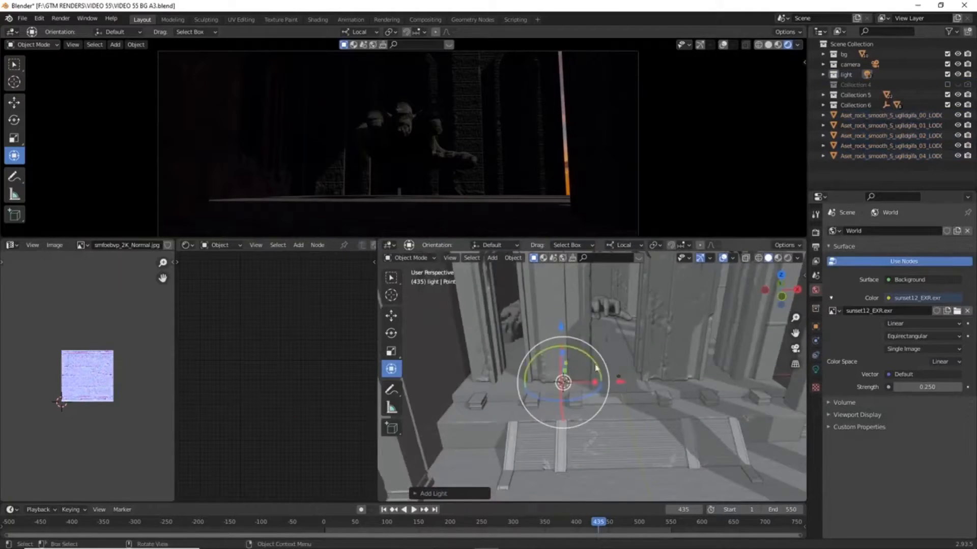
Shift the new point light into place by the temple entrance and give it an orange-red colour and 1000 W power
{"action": "middle_click_drag", "start_coordinate": [597, 368], "coordinate": [639, 363]}
{"action": "left_click_drag", "start_coordinate": [600, 376], "coordinate": [633, 333]}
{"action": "left_click", "coordinate": [816, 370]}
{"action": "left_click", "coordinate": [922, 286]}
{"action": "left_click", "coordinate": [914, 228]}
{"action": "double_click", "coordinate": [923, 298]}
{"action": "type", "text": "10000"}
{"action": "left_click", "coordinate": [922, 286]}
Move the point light about 4.9 m backwards along its local Y axis beside the hand
{"action": "left_click", "coordinate": [301, 147]}
{"action": "key", "text": "KP_Decimal"}
{"action": "middle_click_drag", "start_coordinate": [733, 372], "coordinate": [649, 388]}
{"action": "key", "text": "g"}
{"action": "key", "text": "y"}
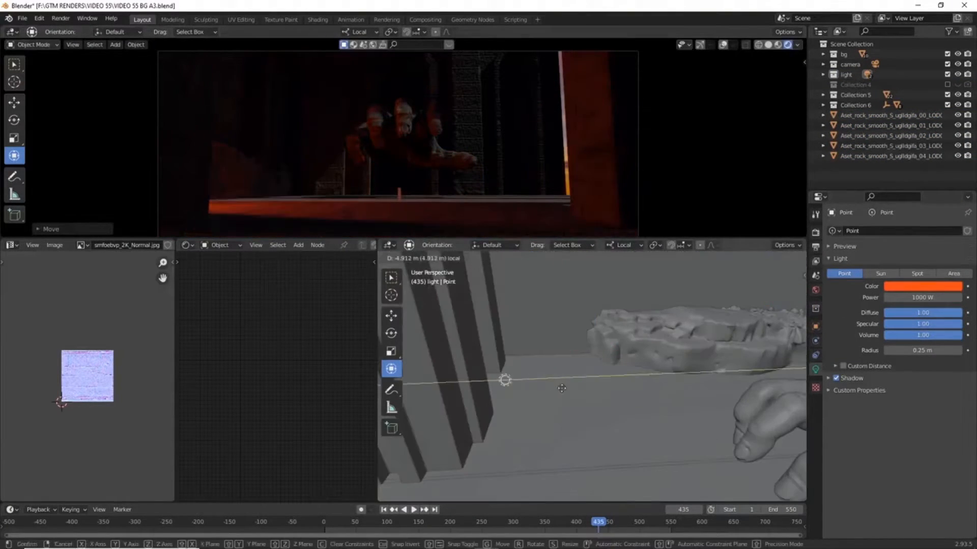
{"action": "left_click", "coordinate": [517, 376]}
Try a bright blue colour on the sun light and preview the animation
{"action": "left_click", "coordinate": [922, 287]}
{"action": "left_click", "coordinate": [931, 156]}
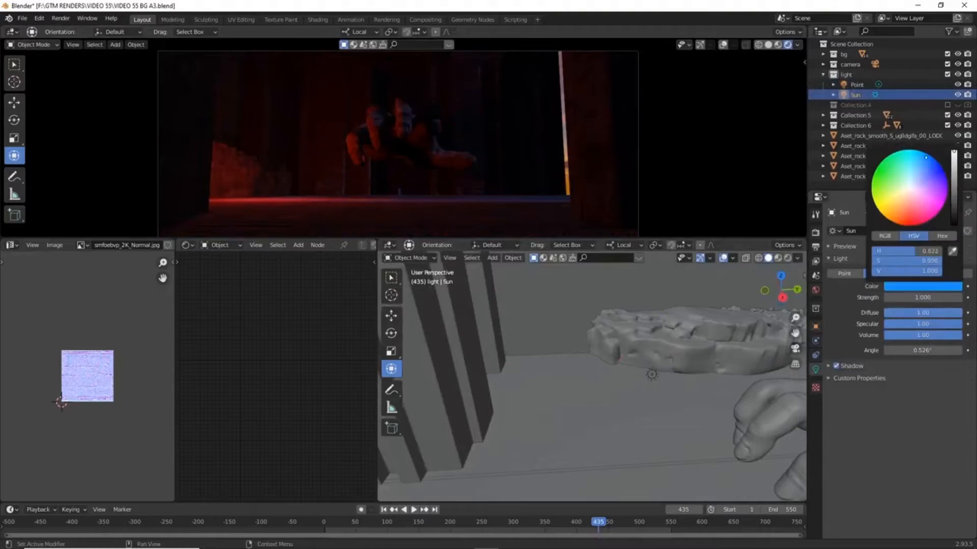
{"action": "key", "text": "space"}
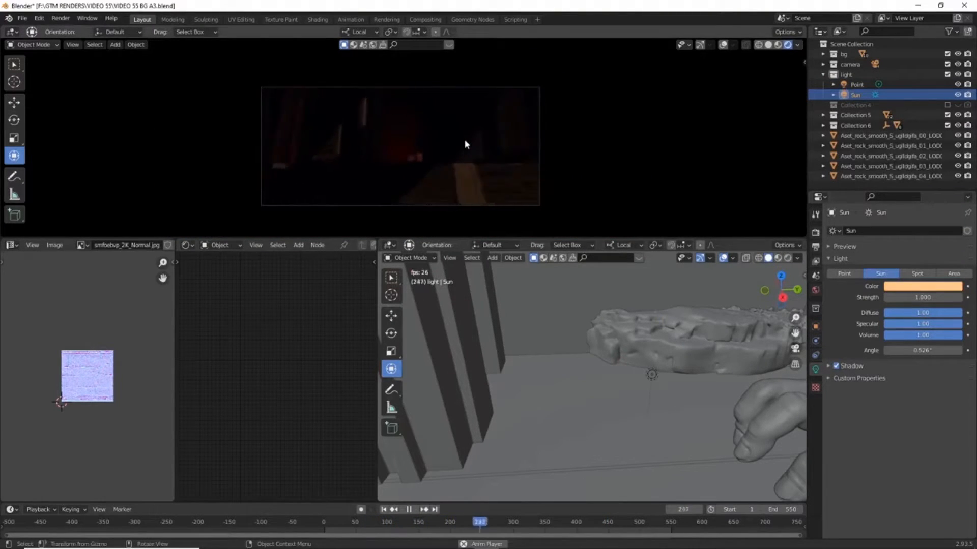
Select the point light again and recolour it to a saturated orange while previewing the animation
{"action": "left_click", "coordinate": [651, 375]}
{"action": "left_click", "coordinate": [918, 287]}
{"action": "left_click", "coordinate": [916, 191]}
{"action": "key", "text": "space"}
{"action": "left_click", "coordinate": [918, 286]}
{"action": "left_click", "coordinate": [904, 216]}
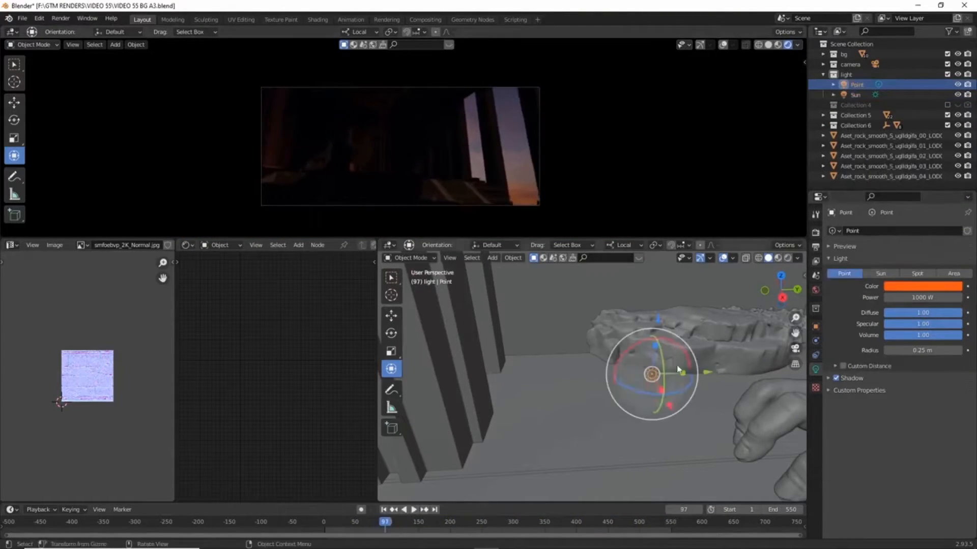
Duplicate the orange point light to the front of the temple and limit the copy to a 5 m custom distance
{"action": "middle_click_drag", "start_coordinate": [602, 338], "coordinate": [700, 407]}
{"action": "key", "text": "shift+d"}
{"action": "left_click", "coordinate": [701, 494]}
{"action": "middle_click_drag", "start_coordinate": [701, 493], "coordinate": [518, 383]}
{"action": "left_click_drag", "start_coordinate": [476, 370], "coordinate": [518, 383]}
{"action": "middle_click_drag", "start_coordinate": [518, 383], "coordinate": [629, 399]}
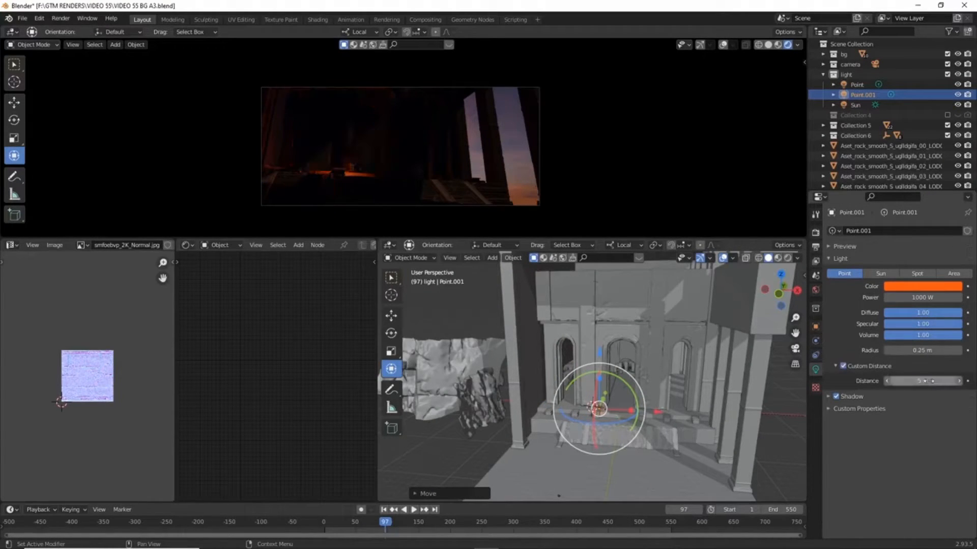
Lower the duplicated light and align it over the pedestal on the left side of the entrance steps
{"action": "key", "text": "KP_Decimal"}
{"action": "middle_click_drag", "start_coordinate": [635, 392], "coordinate": [646, 381]}
{"action": "left_click_drag", "start_coordinate": [591, 322], "coordinate": [592, 363]}
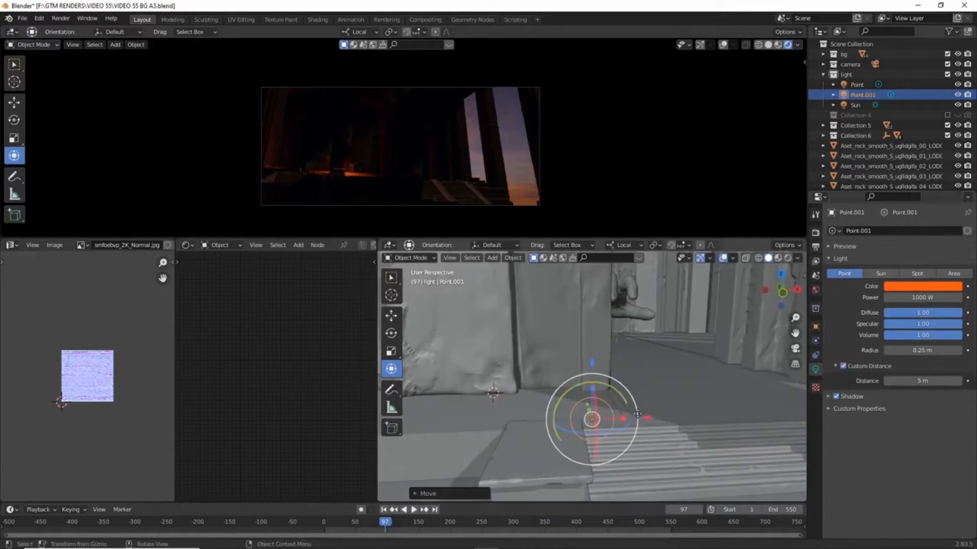
{"action": "left_click_drag", "start_coordinate": [648, 416], "coordinate": [580, 418]}
{"action": "middle_click_drag", "start_coordinate": [580, 418], "coordinate": [659, 404]}
{"action": "left_click", "coordinate": [546, 433]}
{"action": "middle_click_drag", "start_coordinate": [546, 433], "coordinate": [565, 413]}
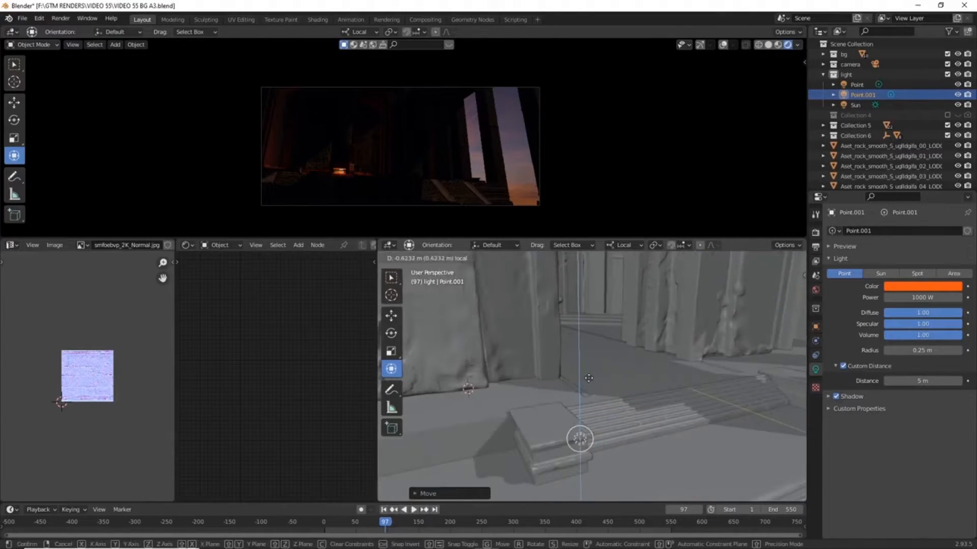
Try duplicating the pedestal light over to the opposite side of the entrance steps
{"action": "key", "text": "shift+d"}
{"action": "middle_click_drag", "start_coordinate": [616, 353], "coordinate": [636, 380]}
{"action": "left_click", "coordinate": [671, 390]}
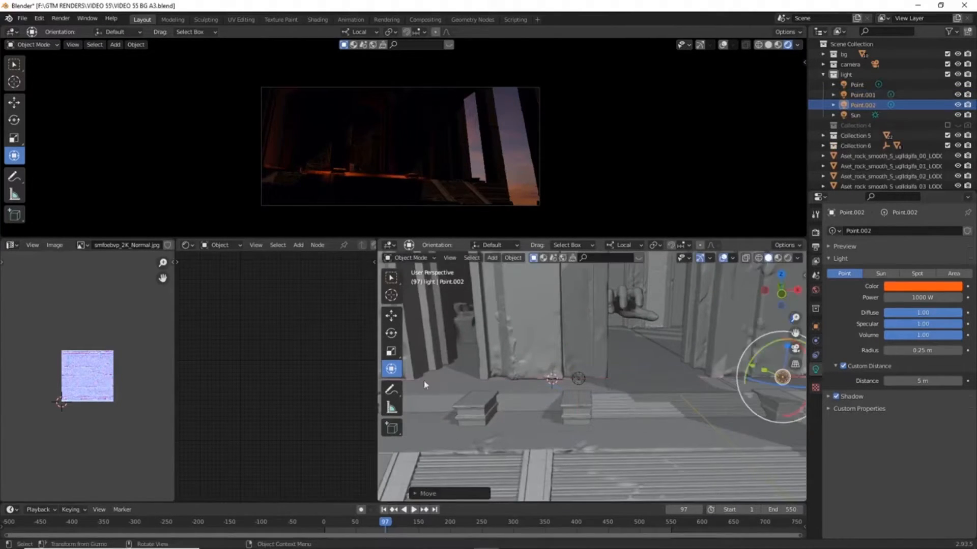
{"action": "left_click", "coordinate": [424, 381]}
Browse the local Megascans assets in Quixel Bridge and bring two lantern and ornament props into the Blender scene
{"action": "scroll", "coordinate": [410, 187], "scroll_direction": "up", "scroll_amount": 6}
{"action": "scroll", "coordinate": [410, 187], "scroll_direction": "down", "scroll_amount": 2}
{"action": "scroll", "coordinate": [593, 163], "scroll_direction": "up", "scroll_amount": 2}
{"action": "scroll", "coordinate": [510, 153], "scroll_direction": "down", "scroll_amount": 5}
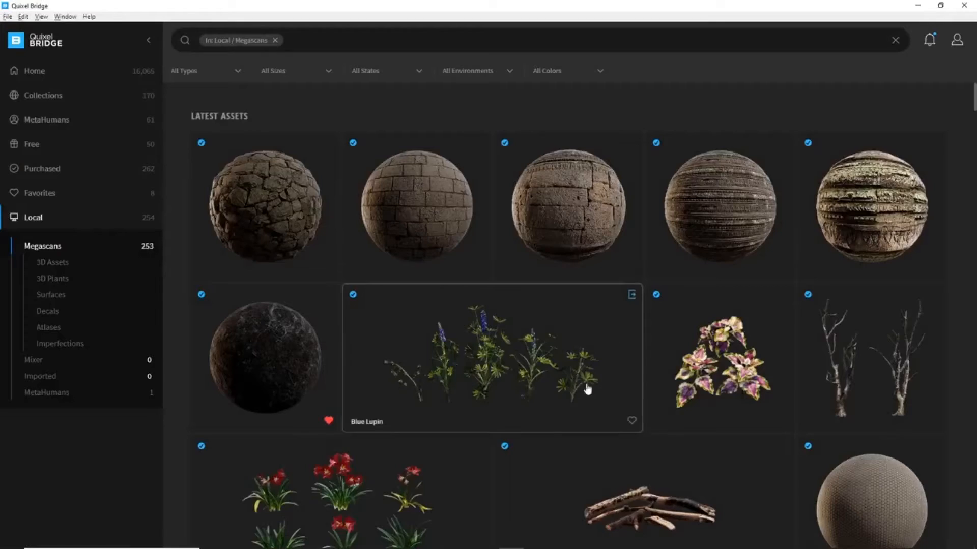
{"action": "scroll", "coordinate": [600, 356], "scroll_direction": "down", "scroll_amount": 10}
{"action": "scroll", "coordinate": [614, 332], "scroll_direction": "down", "scroll_amount": 2}
{"action": "left_click", "coordinate": [784, 136]}
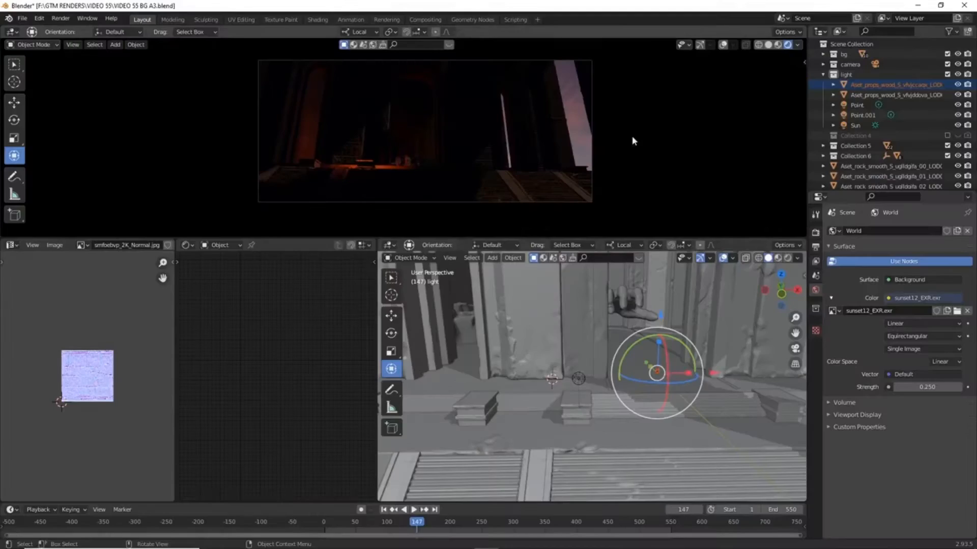
Scale the imported lantern prop to fit its pedestal and duplicate it along X onto the opposite pedestal
{"action": "key", "text": "s"}
{"action": "left_click", "coordinate": [666, 397]}
{"action": "scroll", "coordinate": [666, 396], "scroll_direction": "up", "scroll_amount": 3}
{"action": "mouse_move", "coordinate": [665, 395]}
{"action": "middle_mouse_down"}
{"action": "mouse_move", "coordinate": [661, 370]}
{"action": "mouse_move", "coordinate": [575, 390]}
{"action": "mouse_move", "coordinate": [682, 402]}
{"action": "middle_mouse_up"}
{"action": "scroll", "coordinate": [619, 395], "scroll_direction": "down", "scroll_amount": 3}
{"action": "key", "text": "shift+d"}
{"action": "key", "text": "x"}
{"action": "middle_click_drag", "start_coordinate": [503, 397], "coordinate": [525, 399]}
Move the 5 m point light above the left lantern and duplicate it along X over the other lantern
{"action": "left_click", "coordinate": [447, 385]}
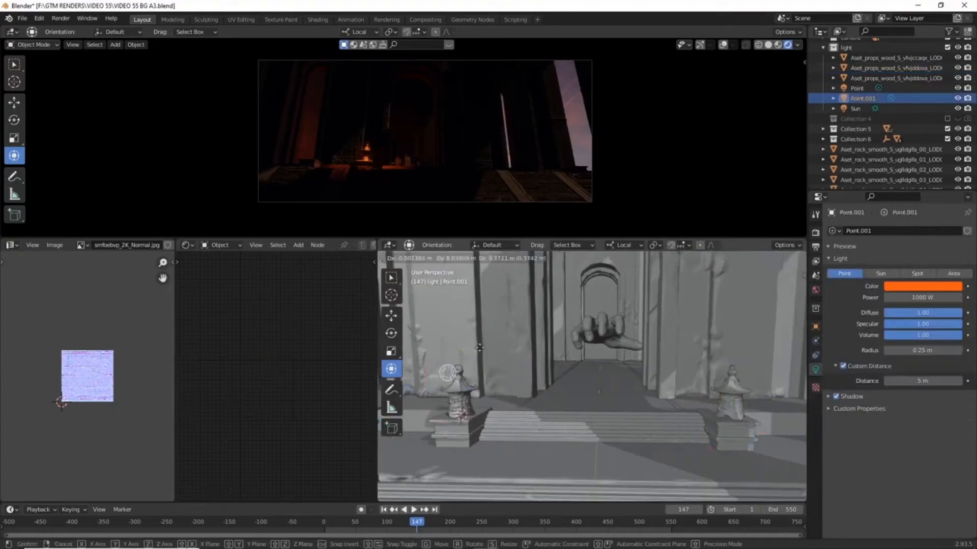
{"action": "left_click", "coordinate": [483, 344]}
{"action": "key", "text": "space"}
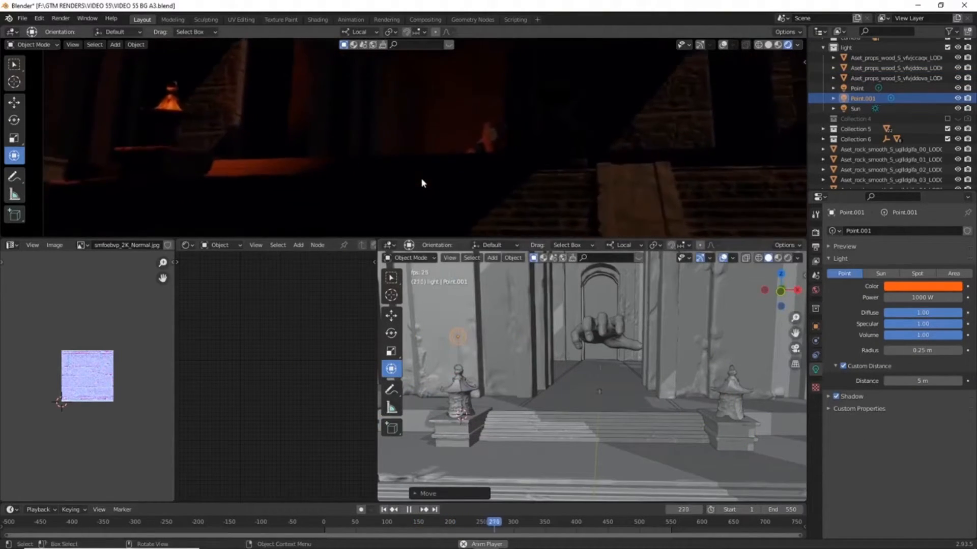
{"action": "key", "text": "shift+d"}
{"action": "key", "text": "x"}
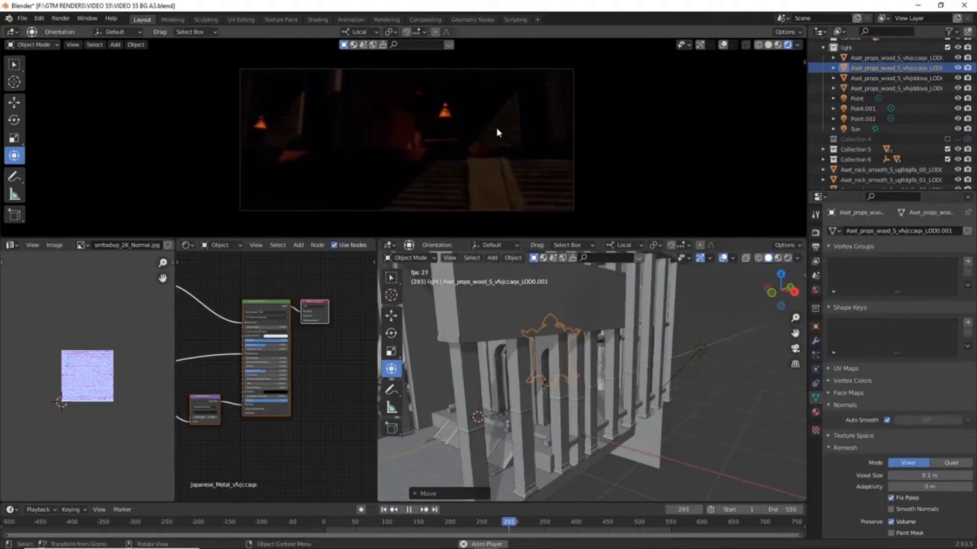
Resize the duplicated Japanese metal ornament behind the side columns
{"action": "key", "text": "s"}
{"action": "left_click", "coordinate": [598, 403]}
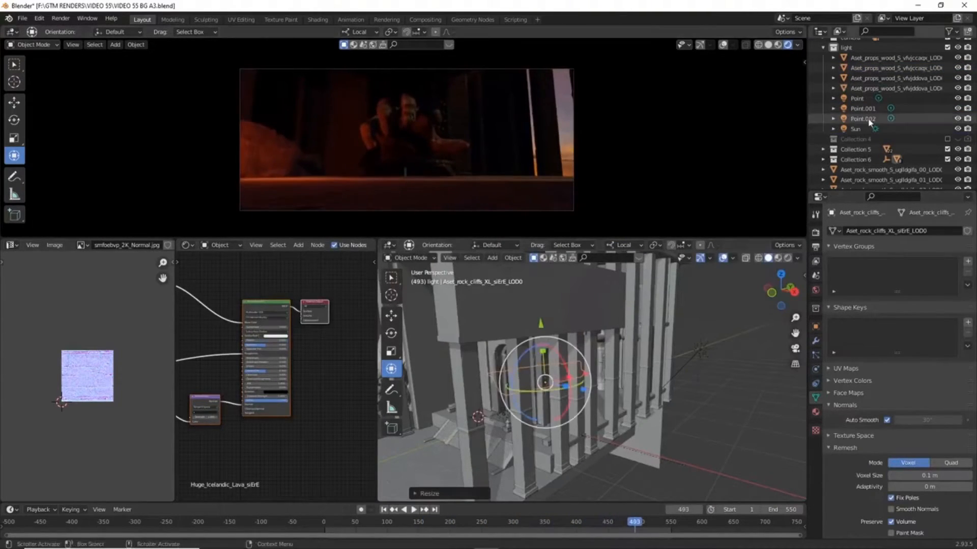
Position the interior point light along X beside the hand, using 10000 W power and a 10 m custom distance
{"action": "left_click", "coordinate": [858, 98]}
{"action": "key", "text": "g"}
{"action": "key", "text": "x"}
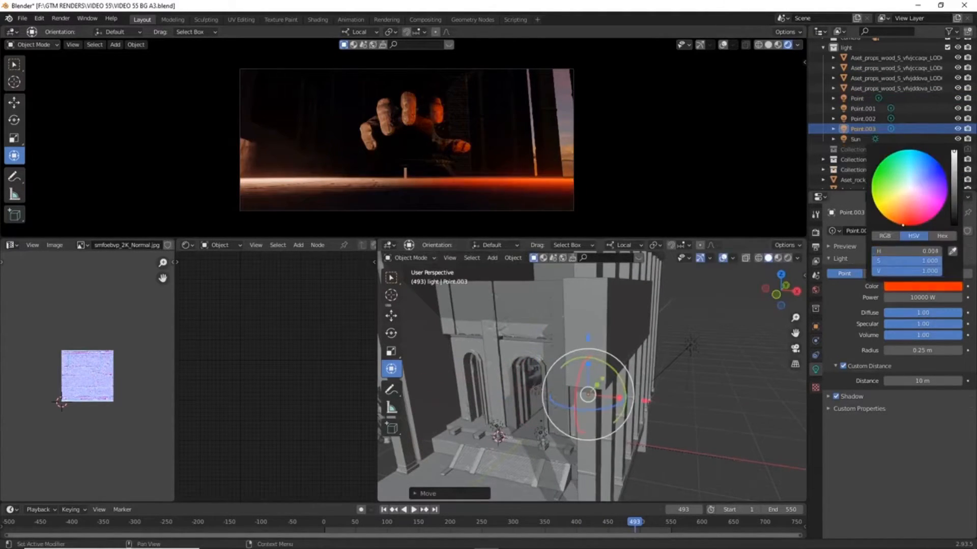
Preview the animation, set the sun light's strength to 2, and save the file
{"action": "key", "text": "space"}
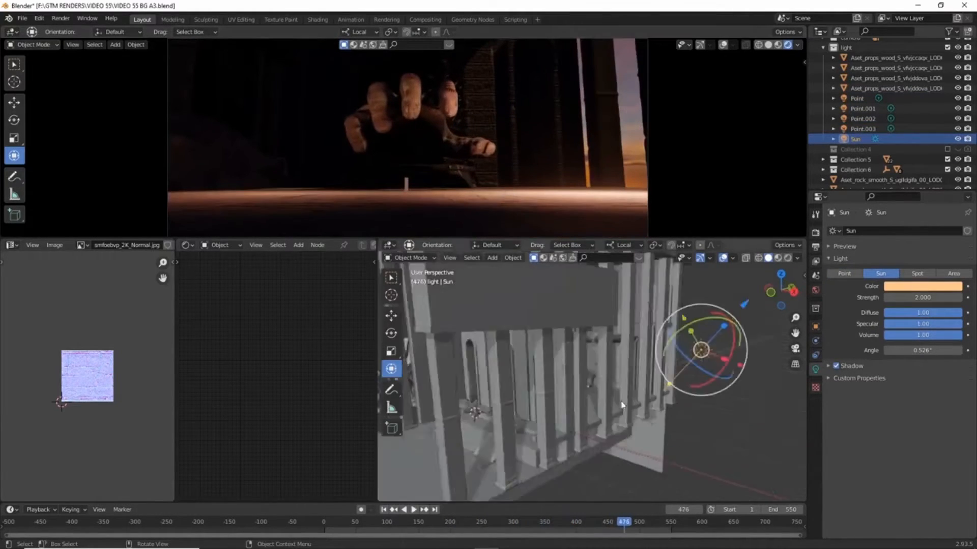
{"action": "key", "text": "ctrl+s"}
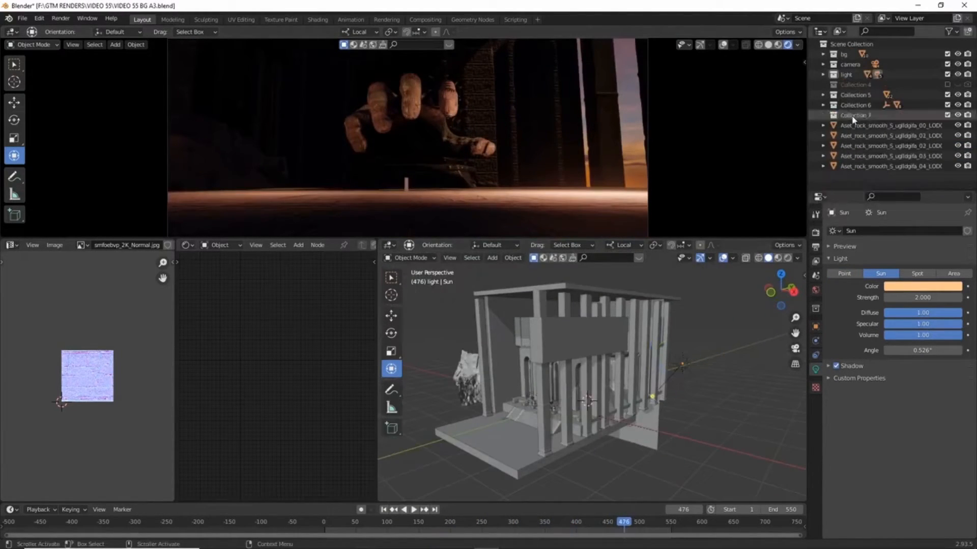
Add a cube in Collection 7 and scale it up to enclose the whole temple
{"action": "key", "text": "shift+a"}
{"action": "left_click", "coordinate": [708, 257]}
{"action": "key", "text": "s"}
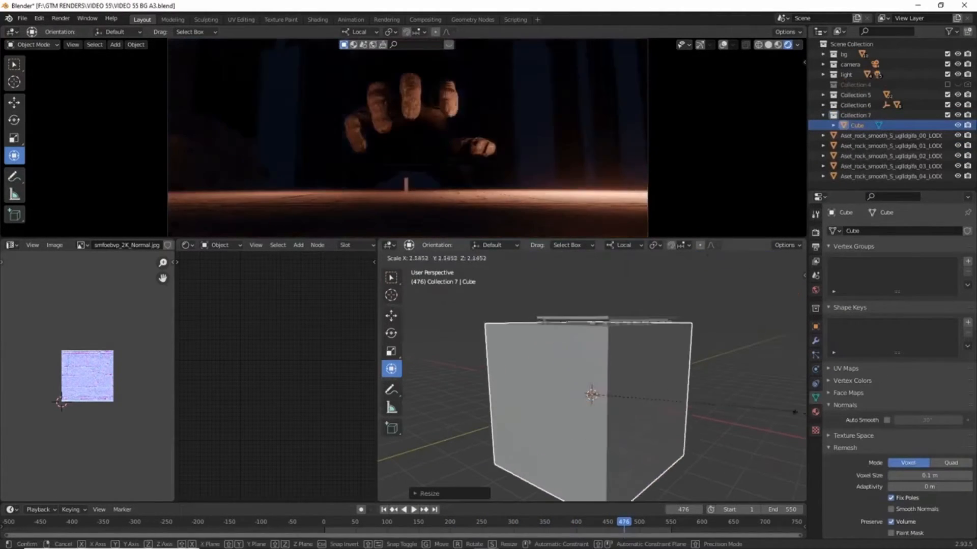
Give the cube a Volume Scatter material wired to the volume output and scrub through the animation to check the fog
{"action": "key", "text": "shift+a"}
{"action": "left_click", "coordinate": [347, 363]}
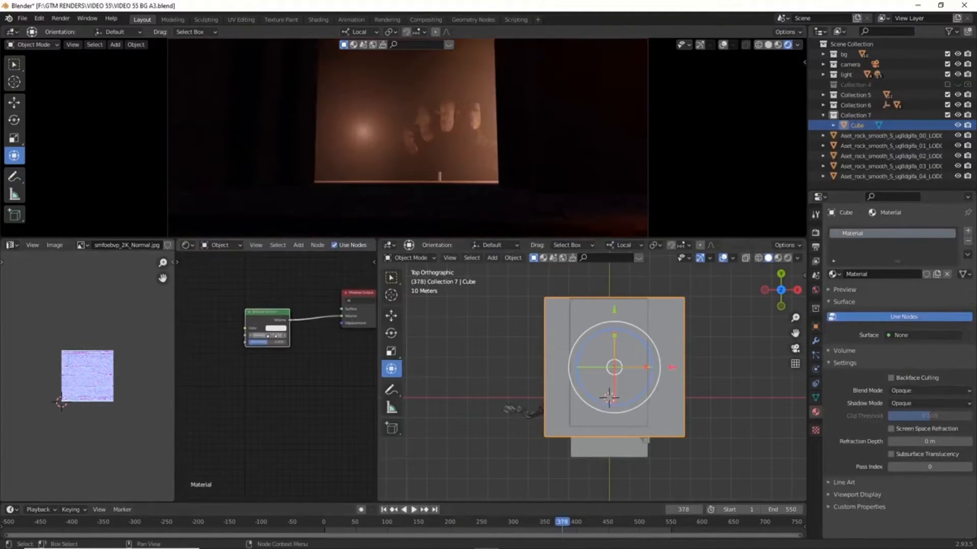
{"action": "left_click", "coordinate": [646, 526]}
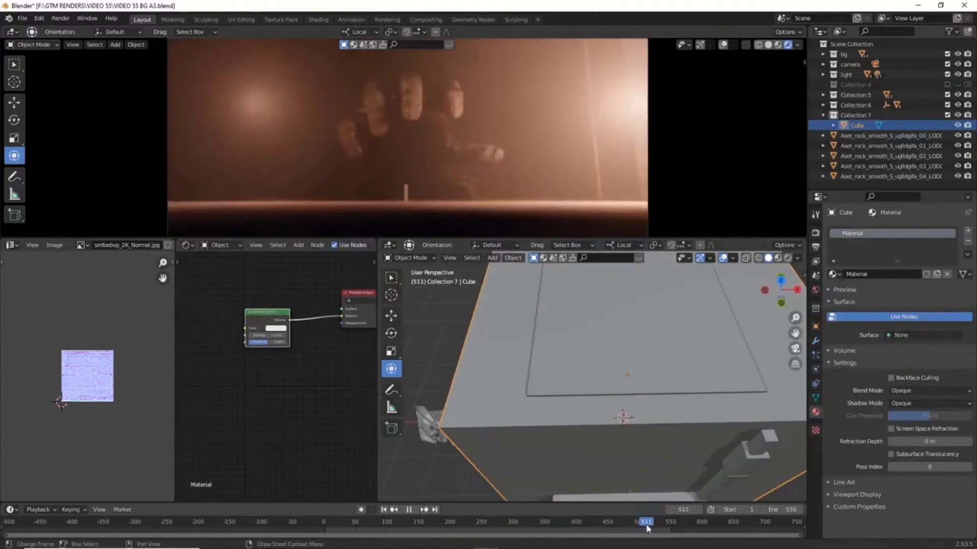
{"action": "left_click_drag", "start_coordinate": [647, 528], "coordinate": [349, 527]}
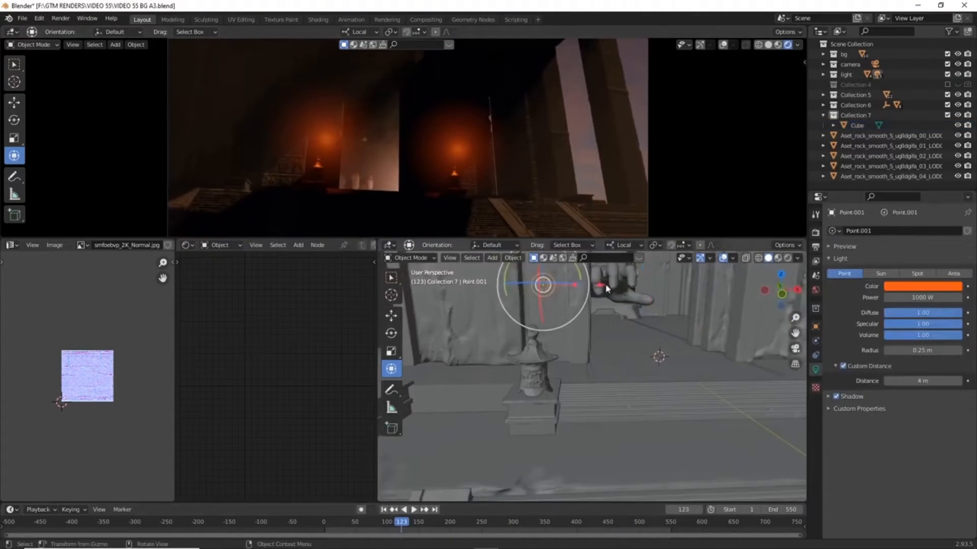
Try to reposition the left orange point light down onto its stone lantern
{"action": "middle_click_drag", "start_coordinate": [605, 288], "coordinate": [565, 336]}
{"action": "key", "text": "g"}
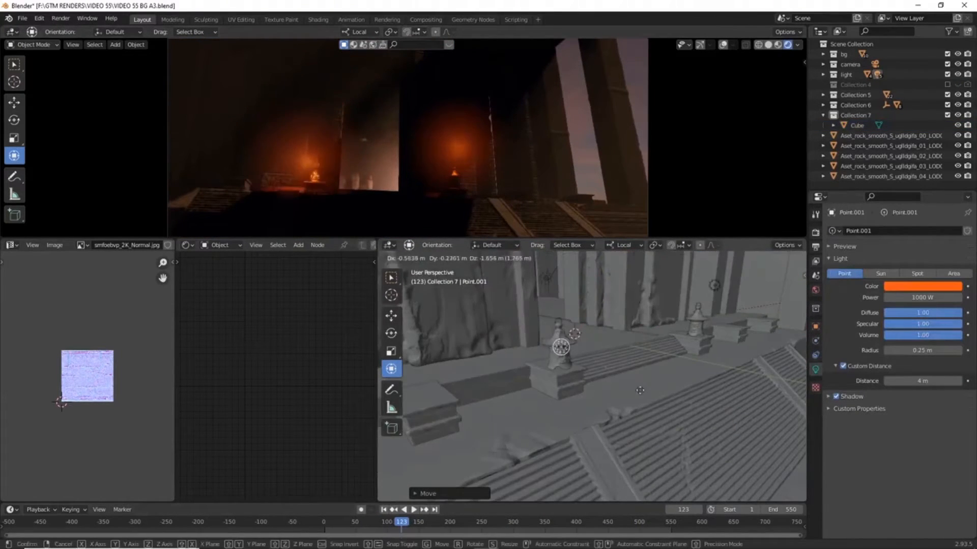
{"action": "middle_click_drag", "start_coordinate": [681, 368], "coordinate": [661, 356]}
{"action": "key", "text": "g"}
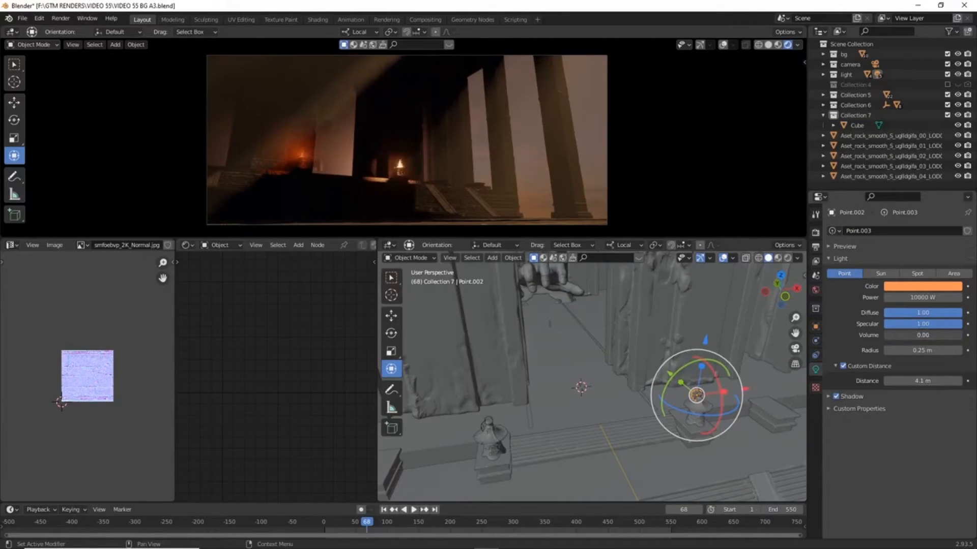
Tune the right lantern light to 0 diffuse, 0.10 volume, a 4.1 m custom distance and a deeper orange colour
{"action": "scroll", "coordinate": [415, 178], "scroll_direction": "up", "scroll_amount": 2}
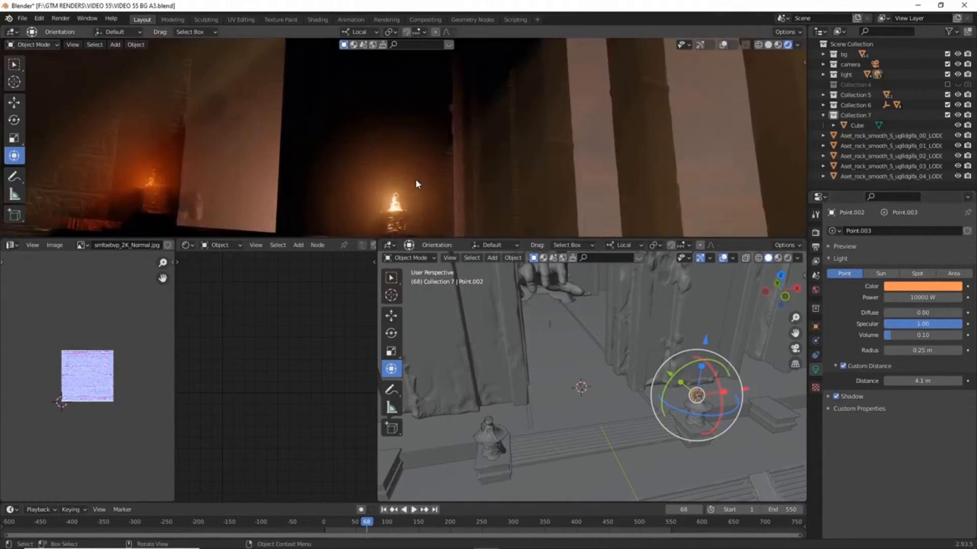
{"action": "left_click_drag", "start_coordinate": [923, 381], "coordinate": [906, 381]}
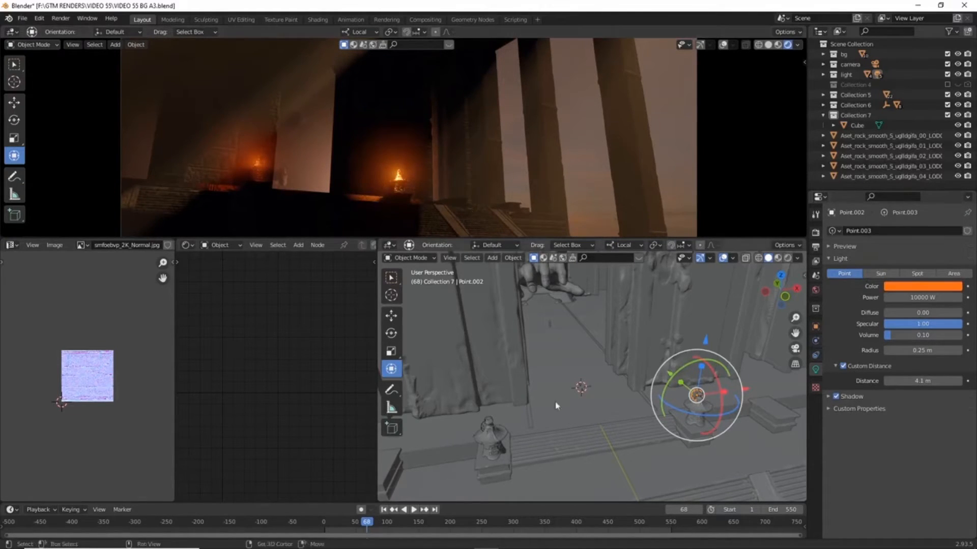
Delete the left lantern's point light and replace it with a copy of the right one moved along X
{"action": "middle_click_drag", "start_coordinate": [587, 406], "coordinate": [640, 352], "text": "shift"}
{"action": "left_click", "coordinate": [560, 358]}
{"action": "key", "text": "Delete"}
{"action": "left_click", "coordinate": [757, 337]}
{"action": "middle_click_drag", "start_coordinate": [757, 337], "coordinate": [698, 353], "text": "shift"}
{"action": "key", "text": "shift+d"}
{"action": "key", "text": "x"}
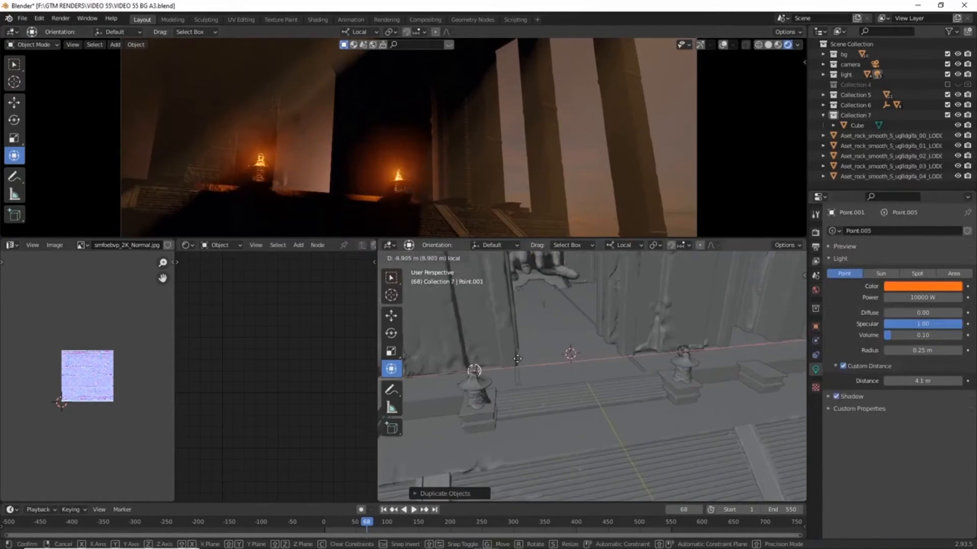
{"action": "left_click", "coordinate": [518, 359]}
Align the copied light with the left lantern along its local Y axis
{"action": "key", "text": "KP_Decimal"}
{"action": "middle_click_drag", "start_coordinate": [517, 358], "coordinate": [619, 369]}
{"action": "scroll", "coordinate": [509, 178], "scroll_direction": "down", "scroll_amount": 1}
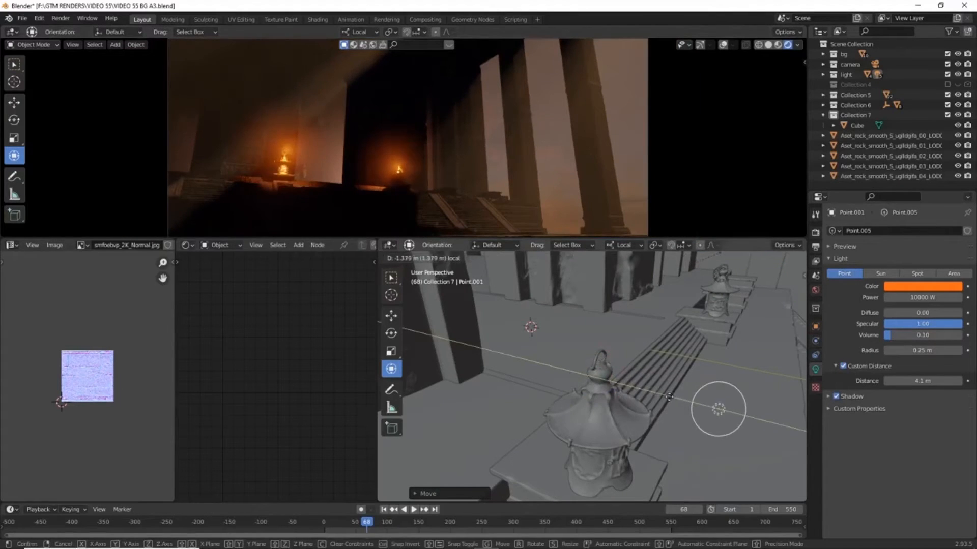
{"action": "left_click_drag", "start_coordinate": [669, 397], "coordinate": [543, 365]}
{"action": "scroll", "coordinate": [430, 196], "scroll_direction": "down", "scroll_amount": 1}
Preview the animation around the lantern shots and raise the left lantern light slightly
{"action": "key", "text": "space"}
{"action": "key", "text": "space"}
{"action": "scroll", "coordinate": [639, 392], "scroll_direction": "down", "scroll_amount": 6}
{"action": "middle_click_drag", "start_coordinate": [639, 392], "coordinate": [618, 395]}
{"action": "left_click", "coordinate": [460, 525]}
{"action": "key", "text": "space"}
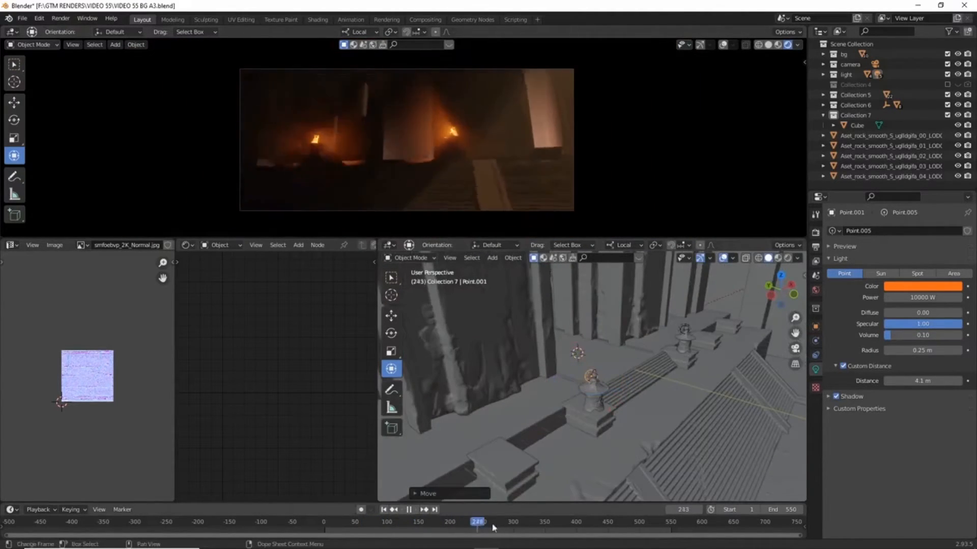
{"action": "key", "text": "space"}
{"action": "left_click_drag", "start_coordinate": [590, 321], "coordinate": [592, 293]}
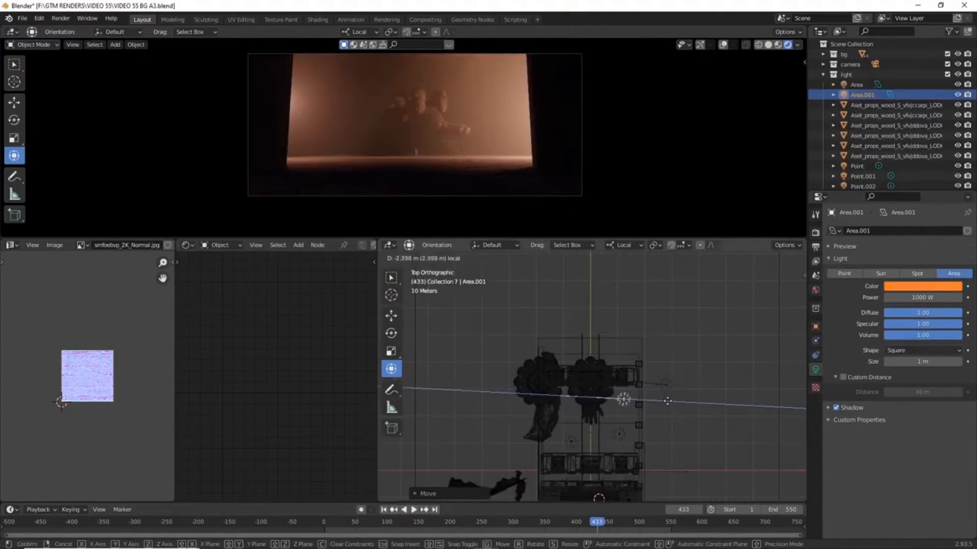
Switch the transform orientation to Global and duplicate the orange area light near the hand
{"action": "left_click", "coordinate": [624, 244]}
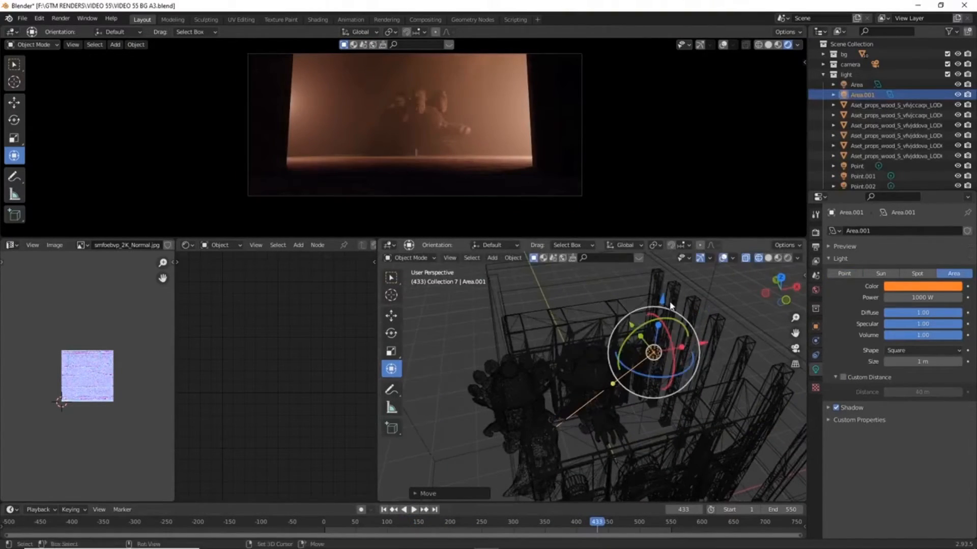
{"action": "key", "text": "shift+d"}
{"action": "type", "text": "5"}
{"action": "key", "text": "Return"}
{"action": "left_click", "coordinate": [908, 297]}
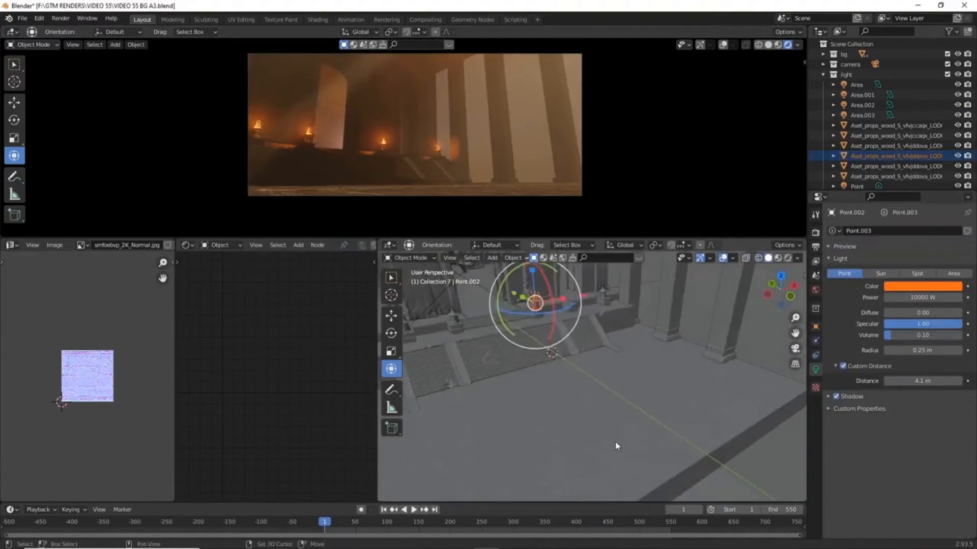
Duplicate the right lantern's point light and place the copy at the front of the temple floor
{"action": "key", "text": "shift+d"}
{"action": "middle_click_drag", "start_coordinate": [640, 345], "coordinate": [635, 389]}
{"action": "key", "text": "g"}
{"action": "left_click", "coordinate": [617, 406]}
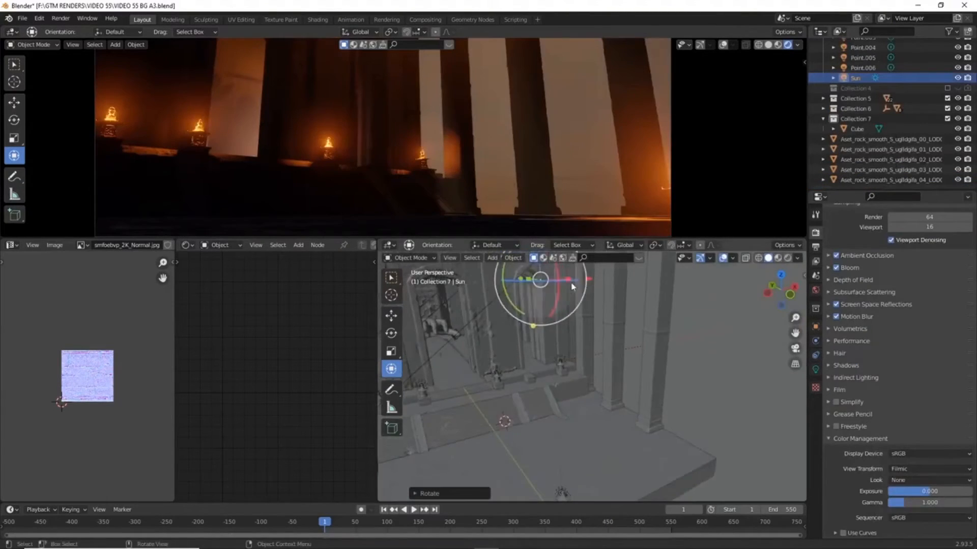
Rotate the sun light about the global Z axis and keyframe it at frame 1
{"action": "key", "text": "KP_Decimal"}
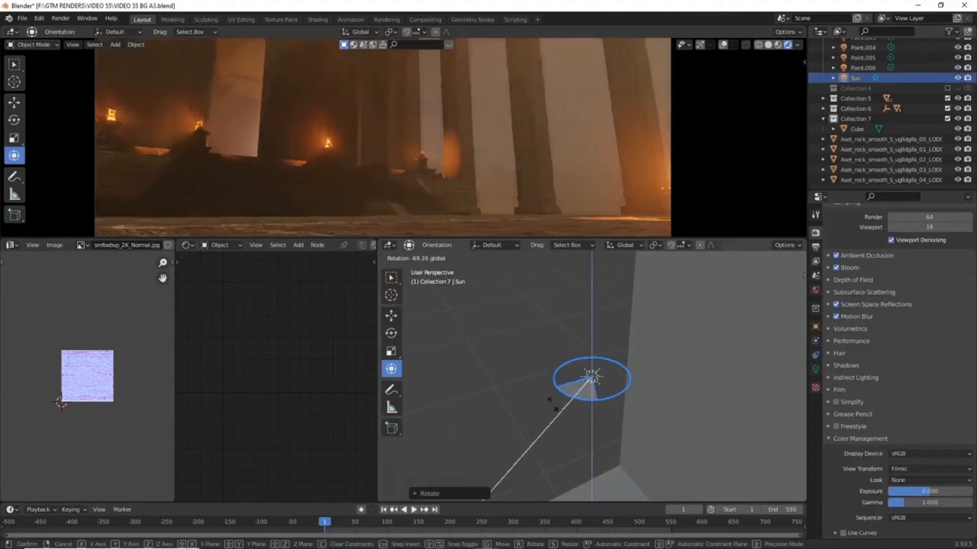
{"action": "left_click_drag", "start_coordinate": [600, 407], "coordinate": [616, 400]}
{"action": "key", "text": "i"}
{"action": "left_click", "coordinate": [608, 364]}
Rotate the sun light to a new angle at about frame 330 and insert a second keyframe there
{"action": "left_click_drag", "start_coordinate": [326, 522], "coordinate": [532, 523]}
{"action": "left_click_drag", "start_coordinate": [585, 400], "coordinate": [561, 401]}
{"action": "key", "text": "i"}
{"action": "key", "text": "i"}
{"action": "left_click", "coordinate": [625, 410]}
Preview the sun animation from frame 1 and stretch its keyframe spacing so the second keyframe falls at about frame 555
{"action": "key", "text": "space"}
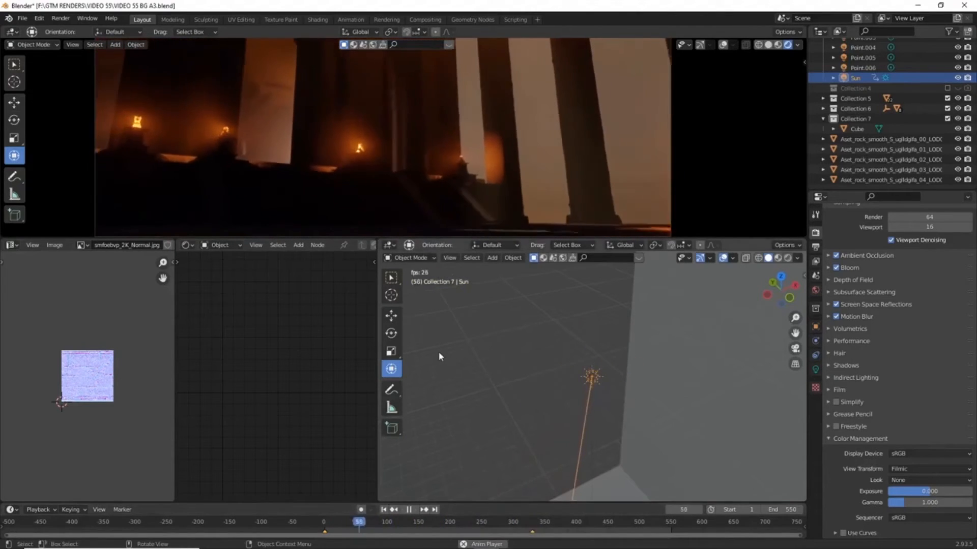
{"action": "key", "text": "Escape"}
{"action": "key", "text": "s"}
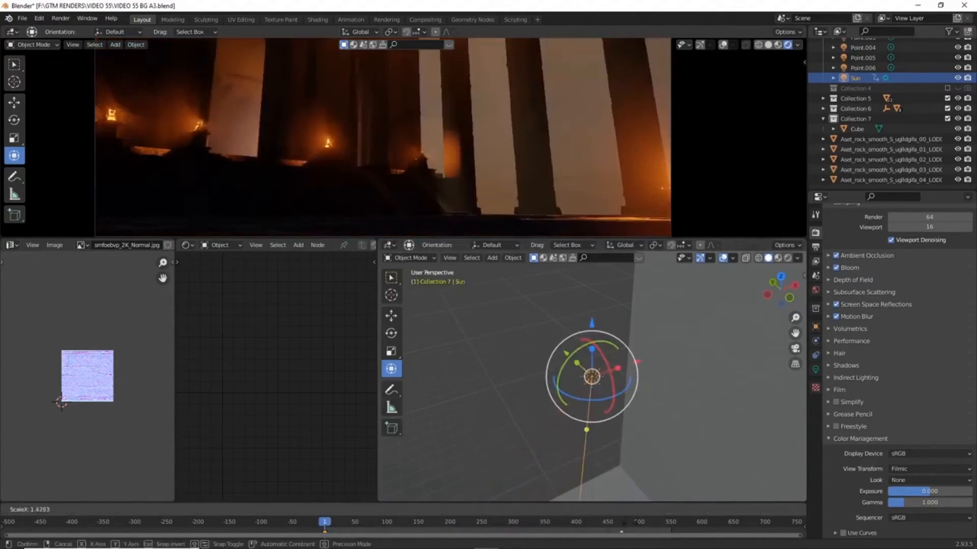
Refine the sun light's rotation about the global axes while checking playback, and select the point lights in the scene hierarchy
{"action": "left_click_drag", "start_coordinate": [601, 402], "coordinate": [603, 400]}
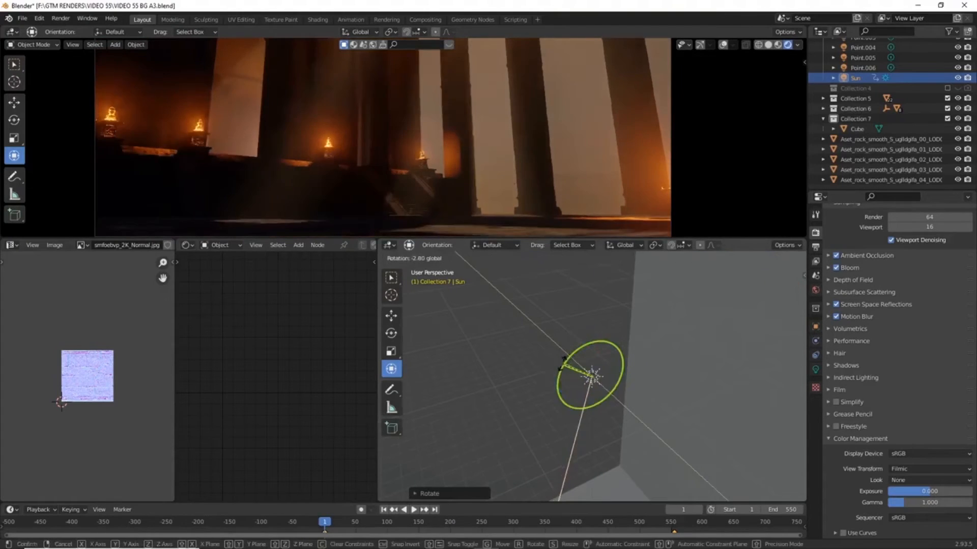
{"action": "left_click", "coordinate": [564, 364]}
{"action": "key", "text": "space"}
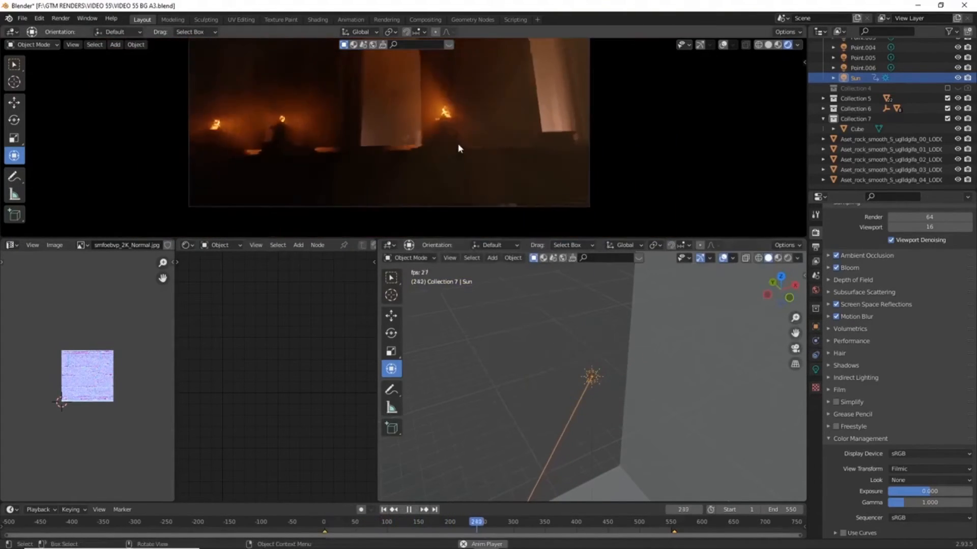
{"action": "key", "text": "space"}
{"action": "left_click_drag", "start_coordinate": [600, 401], "coordinate": [598, 433]}
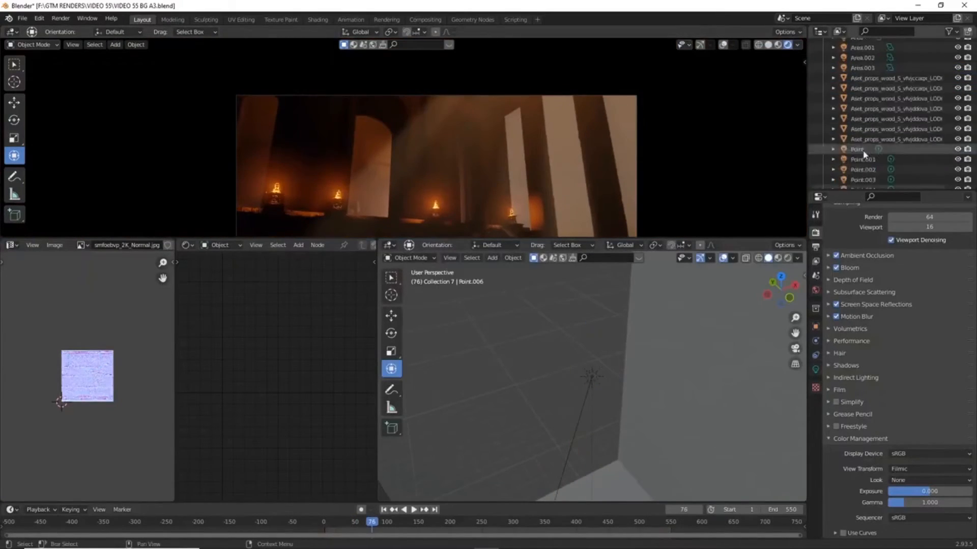
{"action": "left_click_drag", "start_coordinate": [859, 153], "coordinate": [880, 145]}
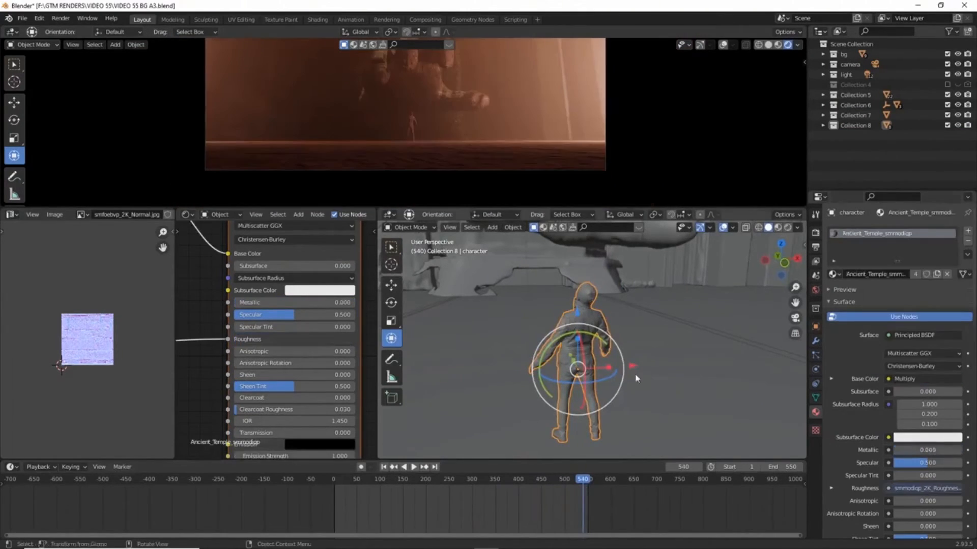
Add a spot light over the hand, move it along Y, and set a pale purple color, 10000 W power, 29.8° size and 0.432 blend
{"action": "key", "text": "shift+a"}
{"action": "mouse_move", "coordinate": [550, 467]}
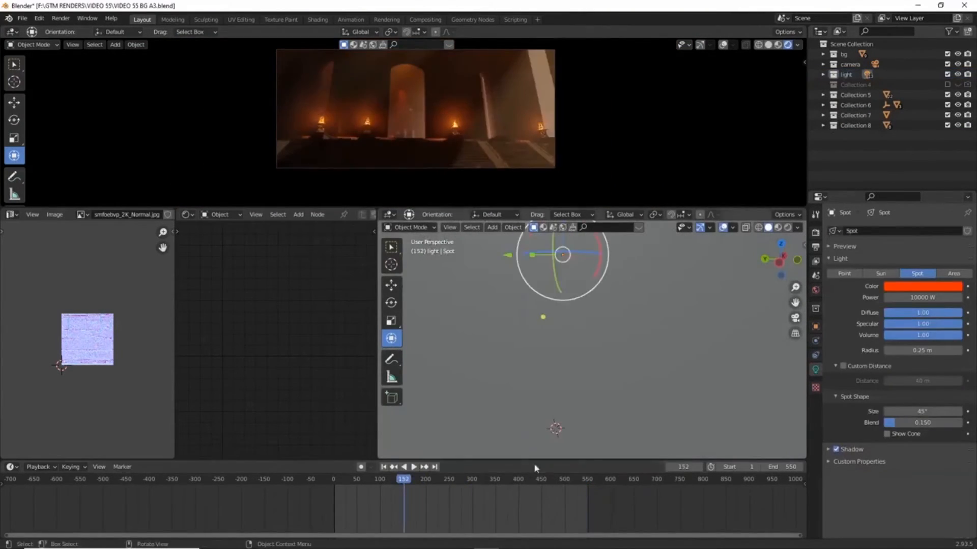
{"action": "key", "text": "g"}
{"action": "key", "text": "g"}
{"action": "key", "text": "y"}
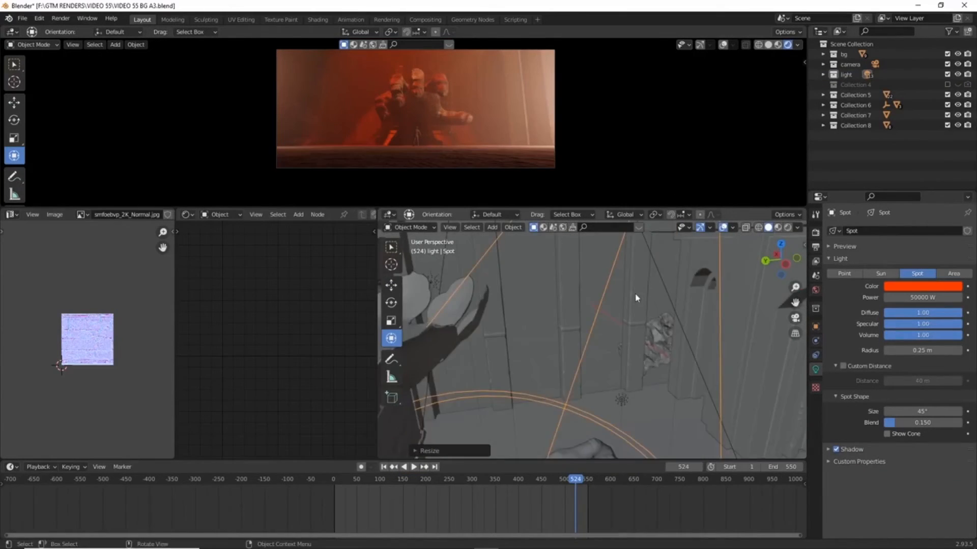
{"action": "key", "text": "g"}
{"action": "key", "text": "y"}
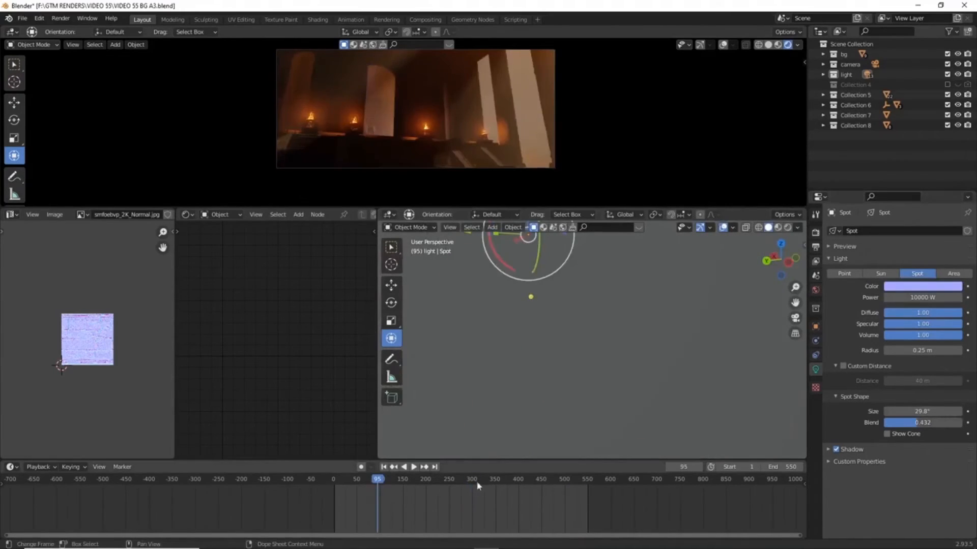
Check the animation near frame 541, set the fog cube's Volume Scatter anisotropy to 0.333 and adjust its density
{"action": "key", "text": "space"}
{"action": "left_click", "coordinate": [576, 492]}
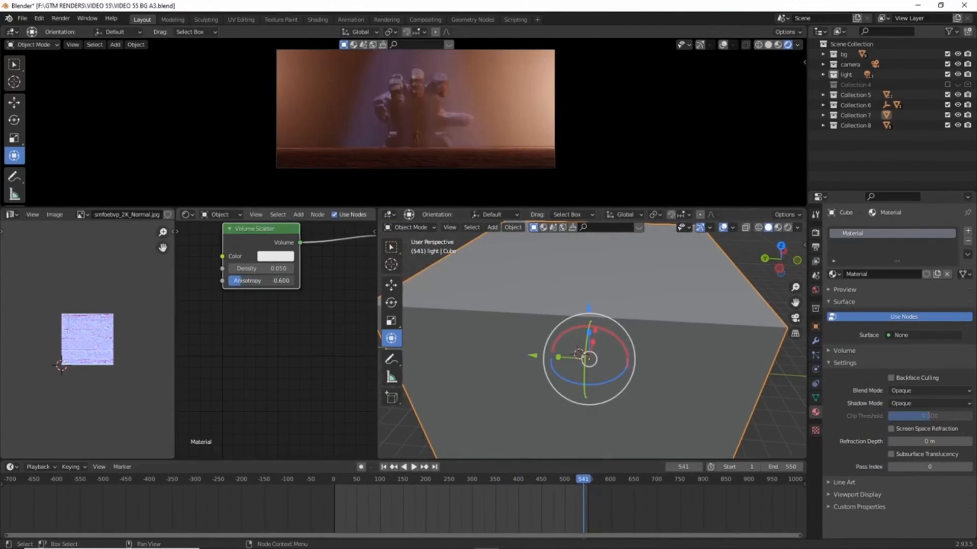
{"action": "type", "text": "5"}
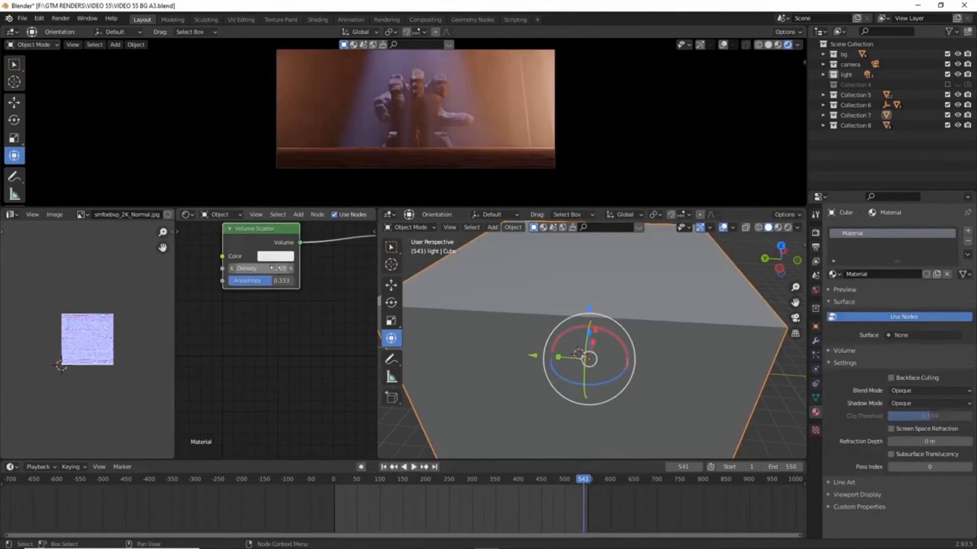
{"action": "left_click_drag", "start_coordinate": [448, 482], "coordinate": [443, 486]}
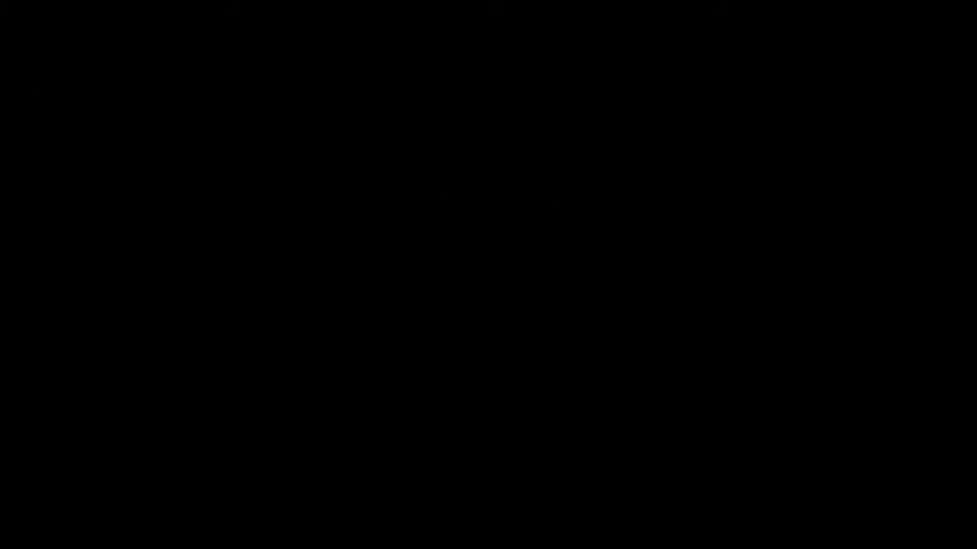